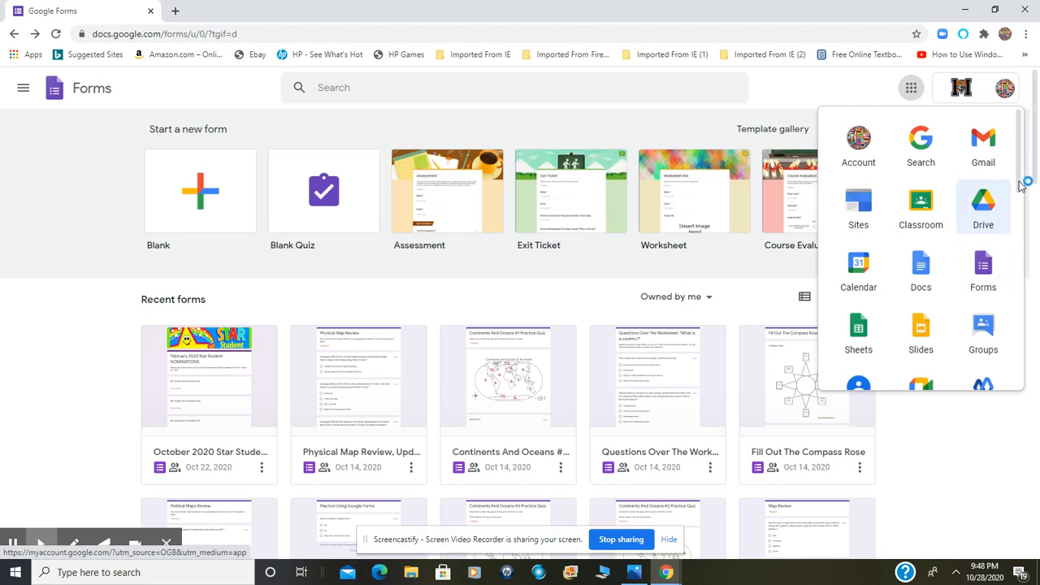
Open Google Forms from the Google apps, close the old Forms page and start a new blank quiz
mouse_move(1021, 175)
mouse_down()
mouse_move(1014, 242)
mouse_move(1024, 185)
mouse_up()
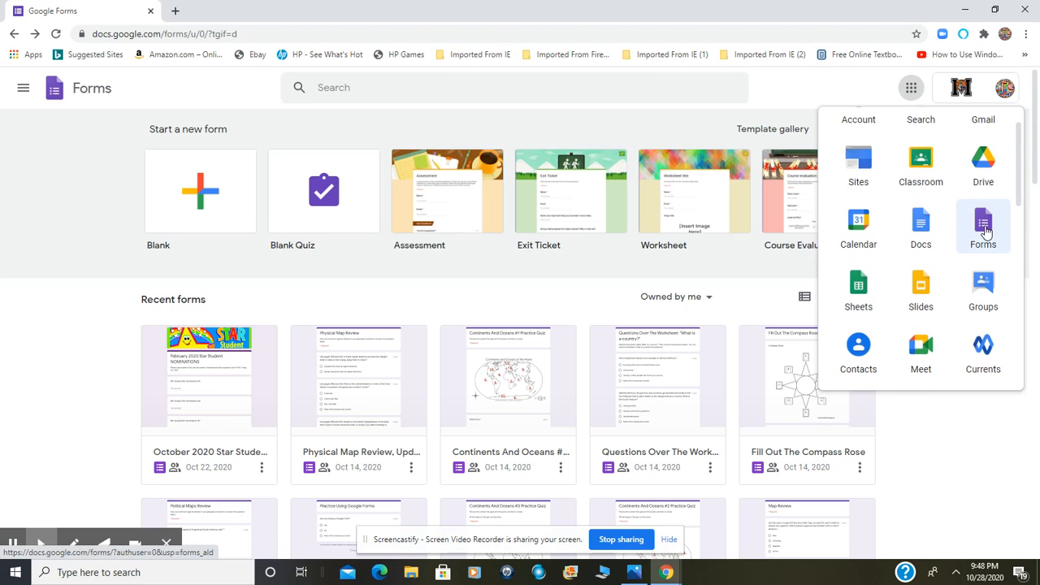
click(984, 231)
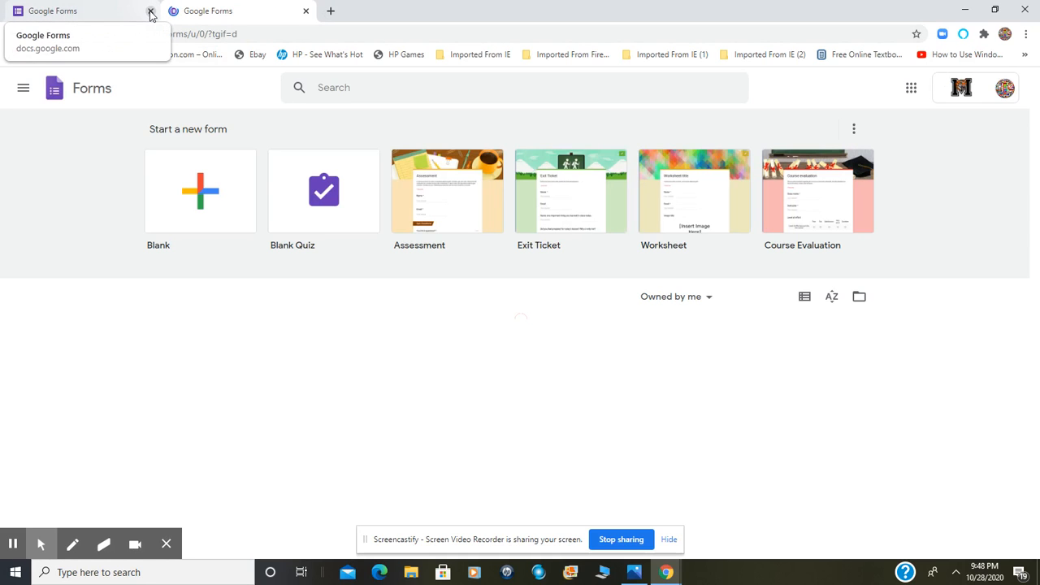
click(150, 11)
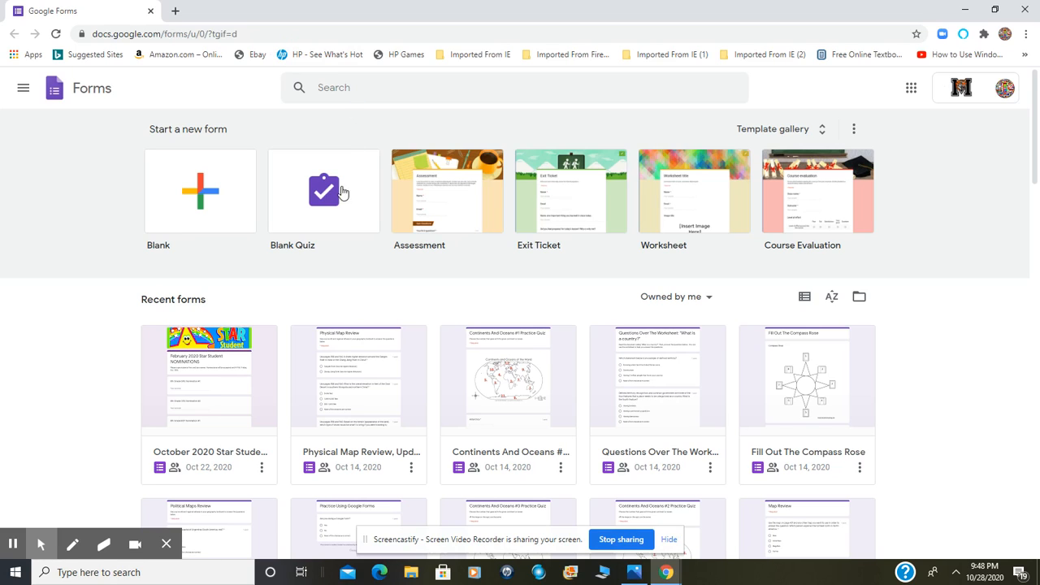
click(336, 227)
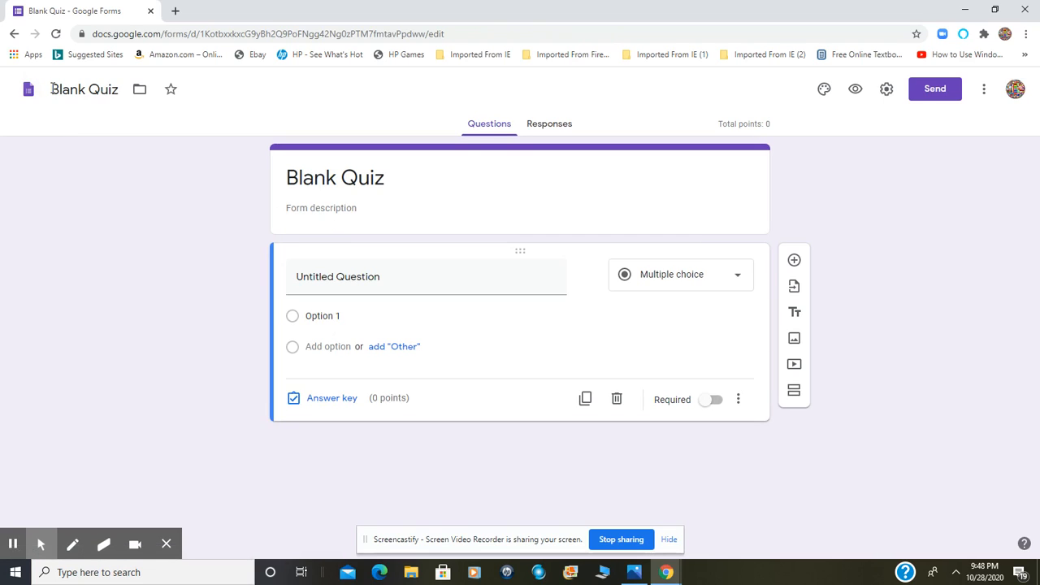
Rename the form file as "Legislative Branch Review Questions"
drag(51, 89, 141, 139)
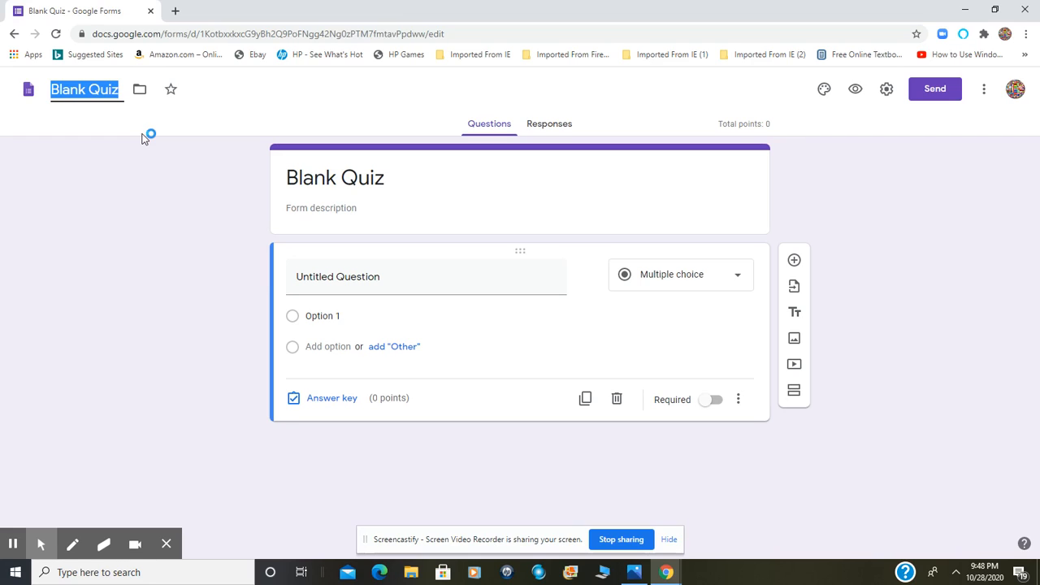
text(Legi)
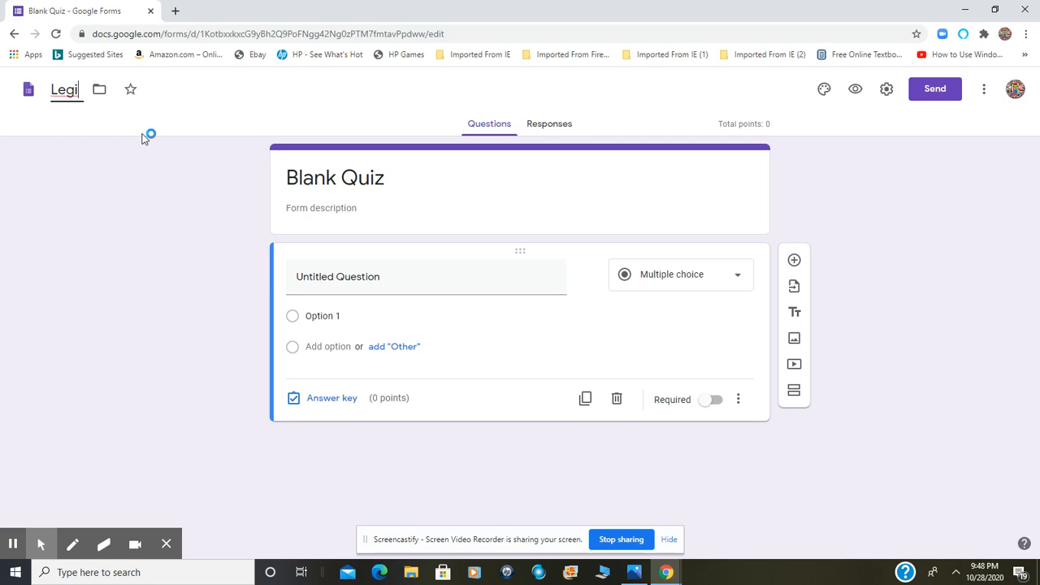
text(slative B)
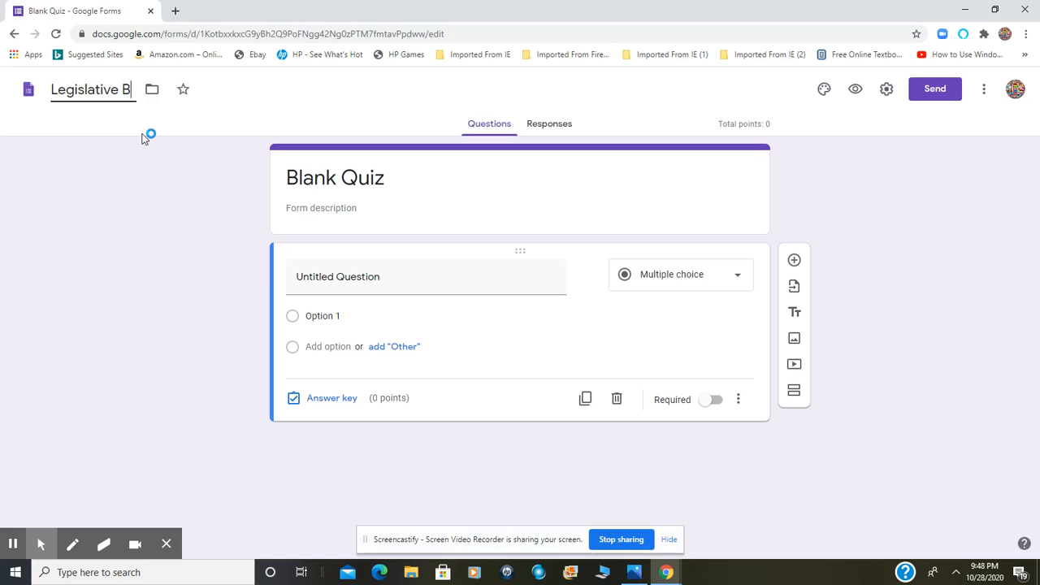
text(ranch R)
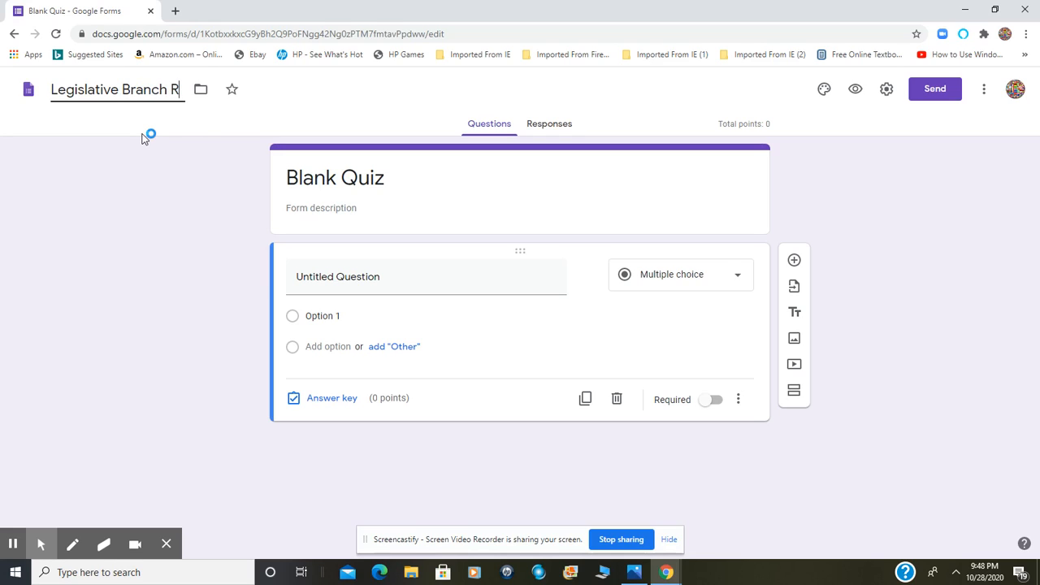
text(eview Que)
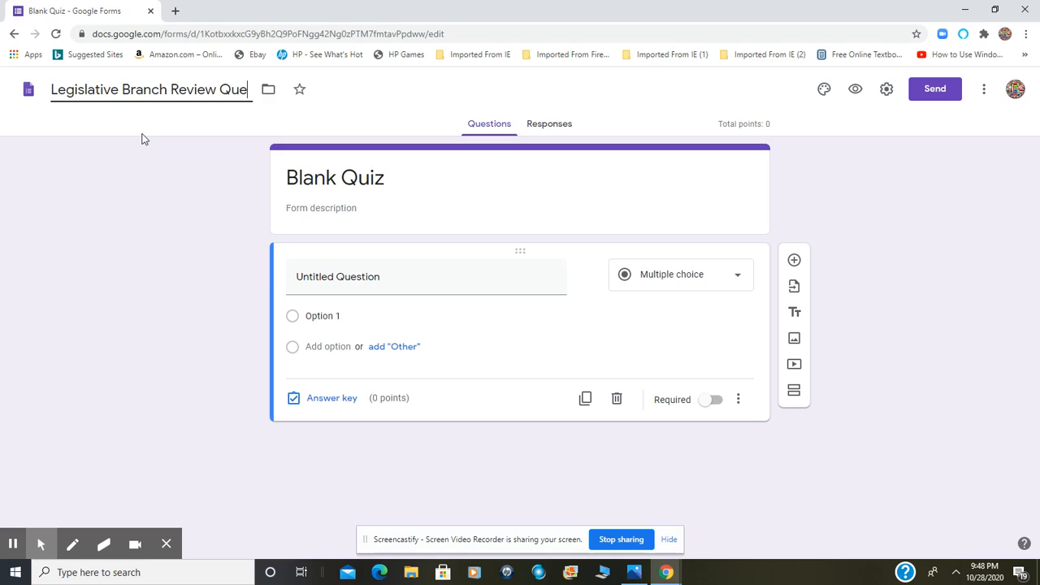
text(stions)
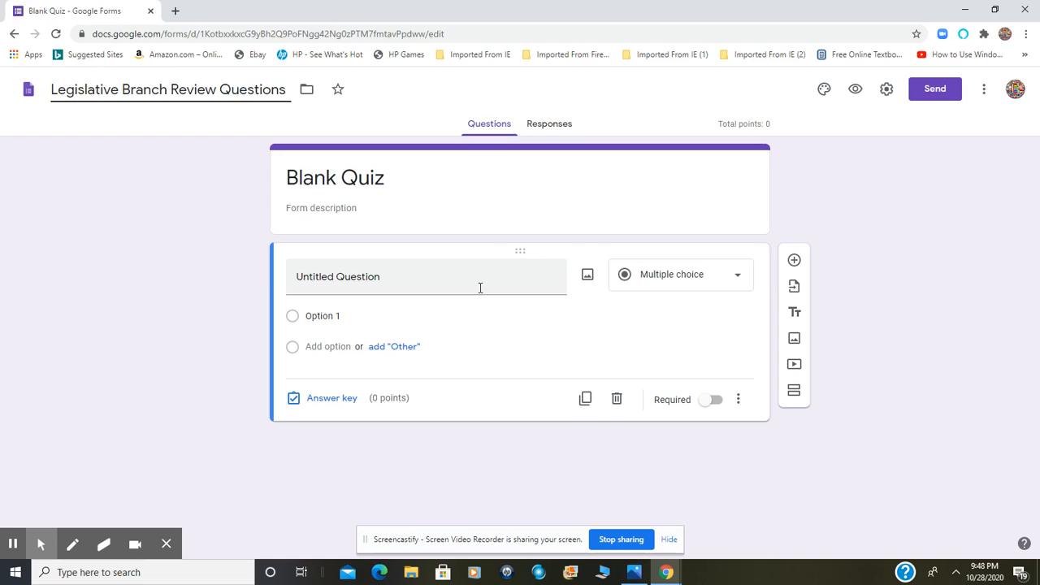
click(457, 274)
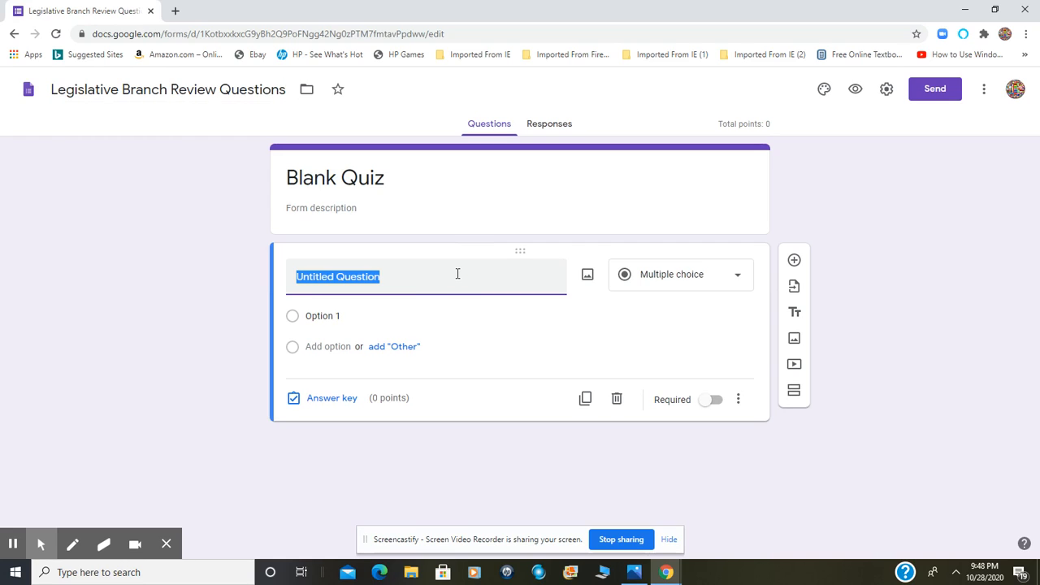
Replace the quiz heading above the form description with "Legislative Branch Review Questions"
click(420, 182)
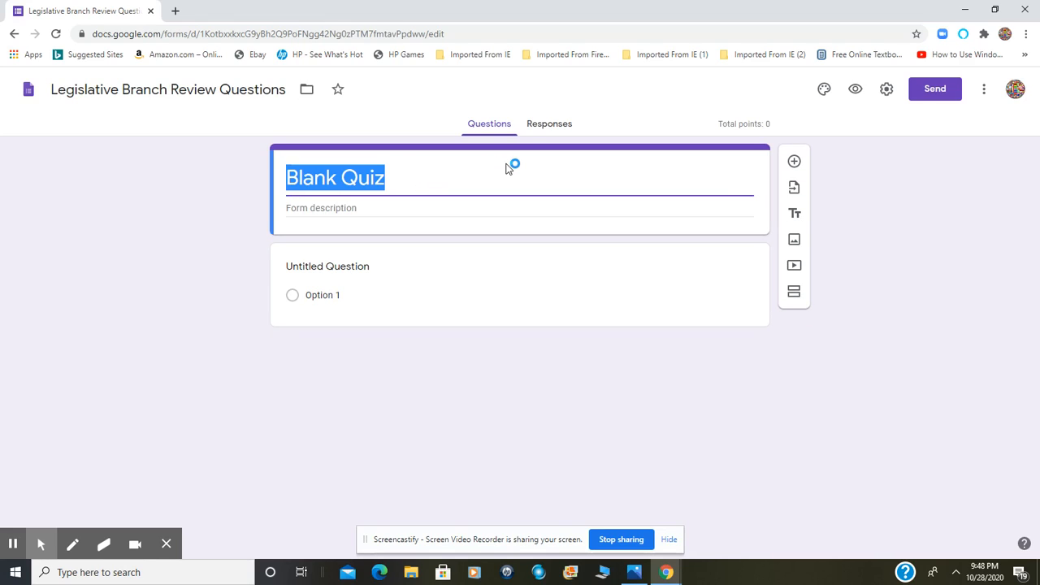
text(Legi)
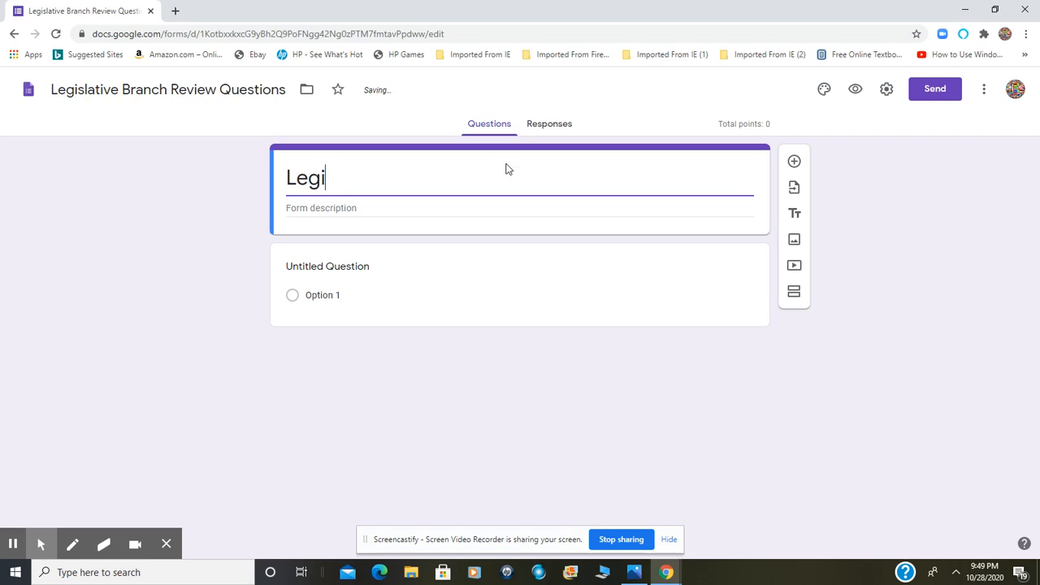
text(slative Bran)
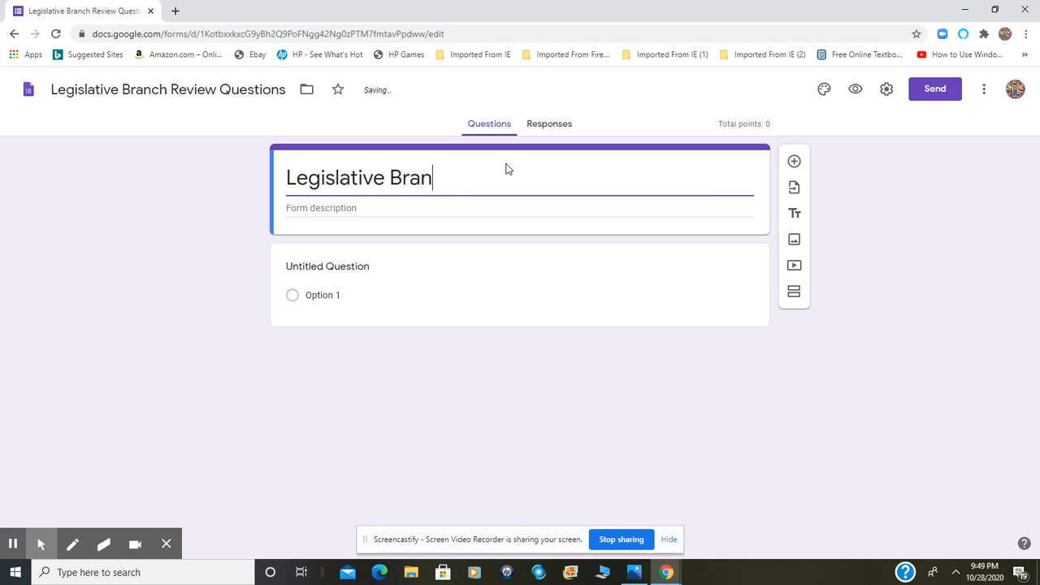
text(ch Review Q)
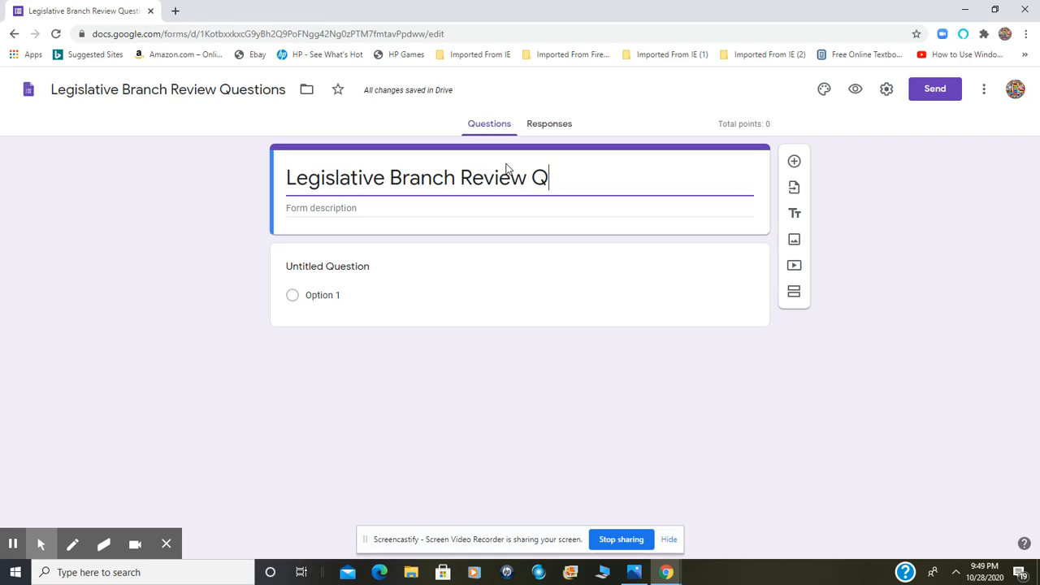
text(uestions)
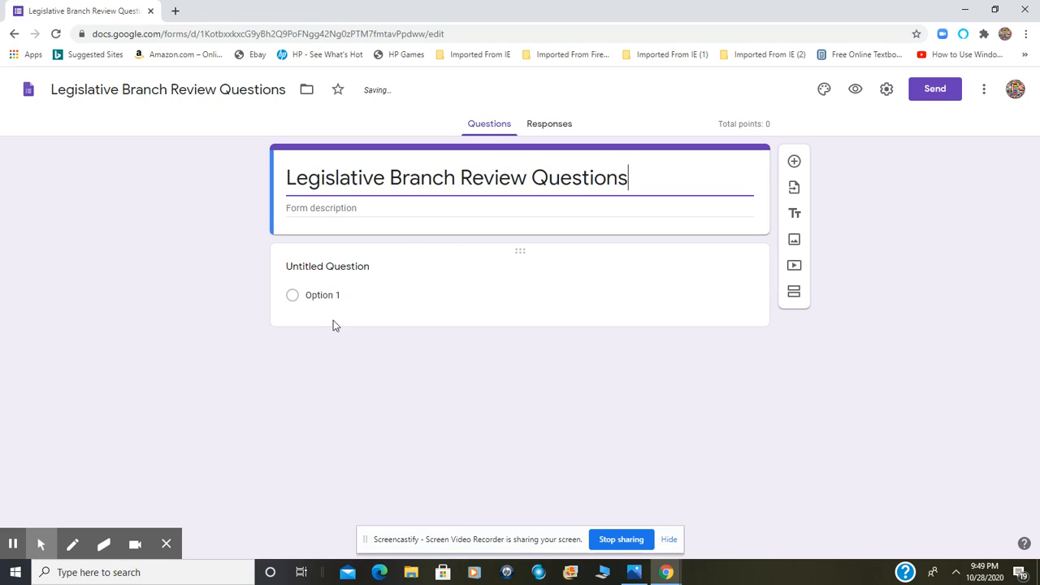
click(316, 207)
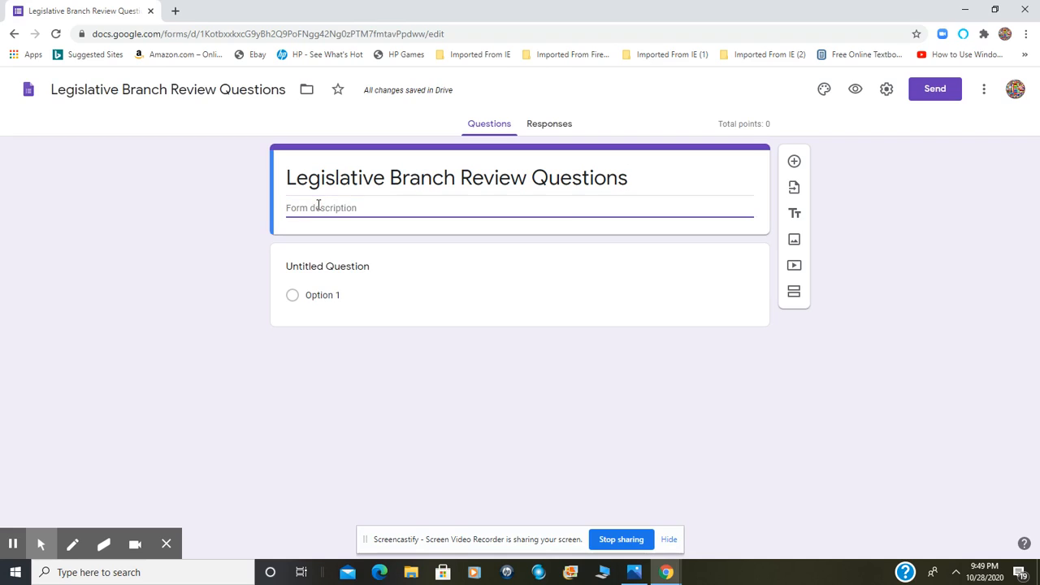
Review the available question types for the untitled question and choose Multiple choice
click(342, 273)
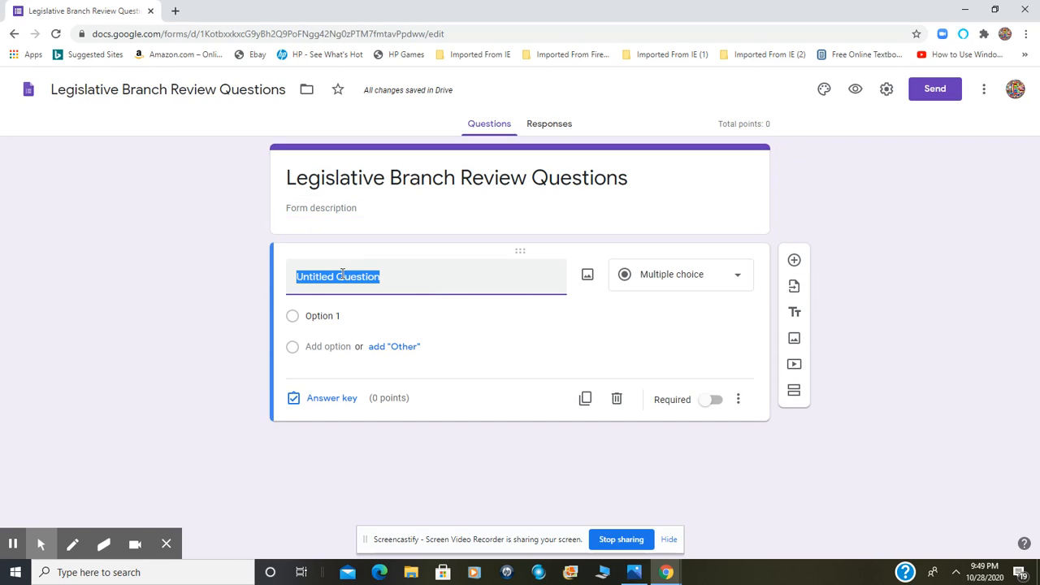
click(748, 286)
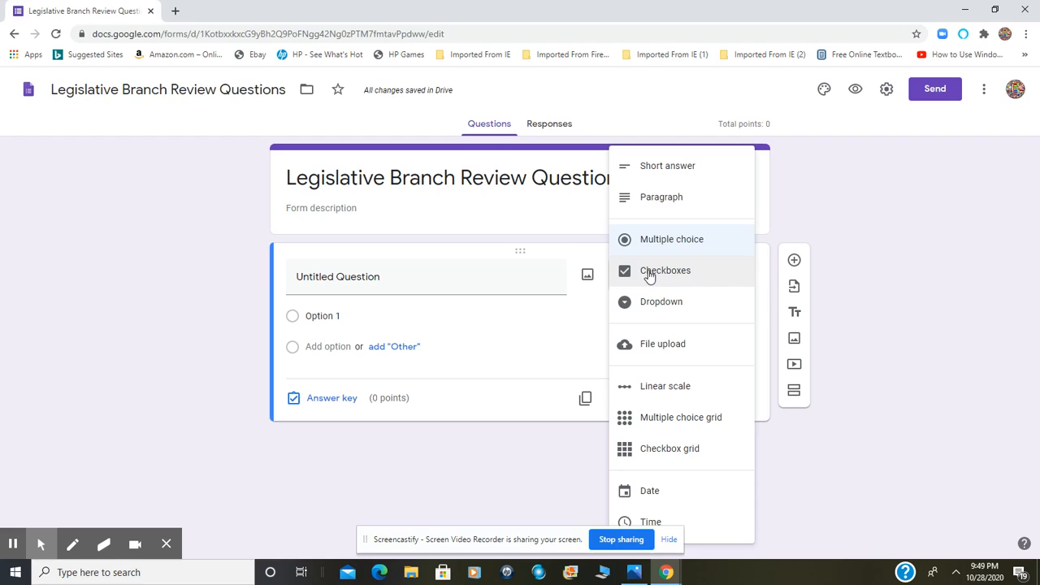
click(655, 239)
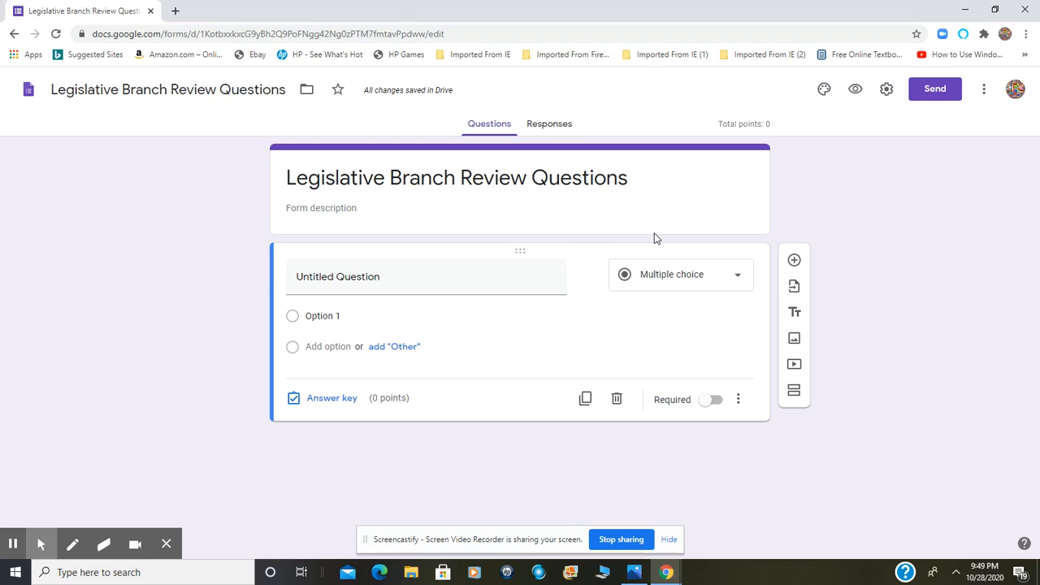
click(654, 238)
Enter "Which person below is a U.S. senator from Missouri?" as the text of the first question
click(345, 289)
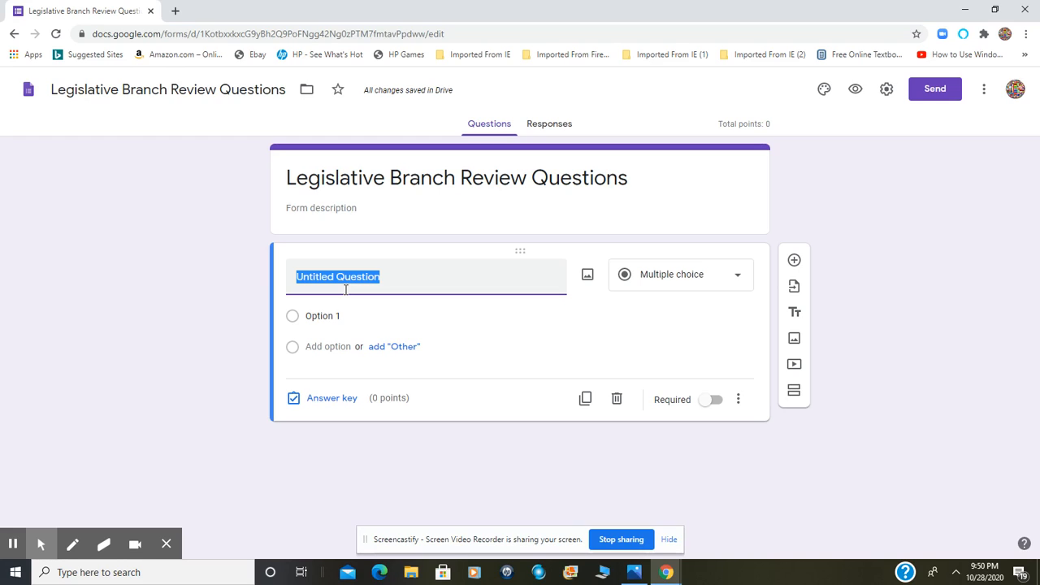
text(Wh)
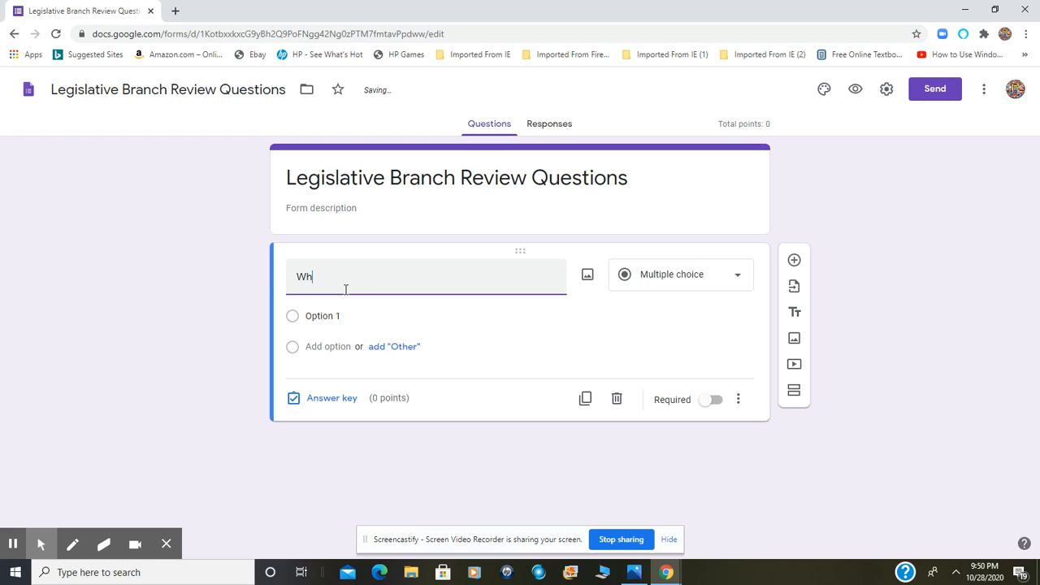
text(o)
key(BackSpace)
key(BackSpace)
text(c)
key(BackSpace)
text(hich )
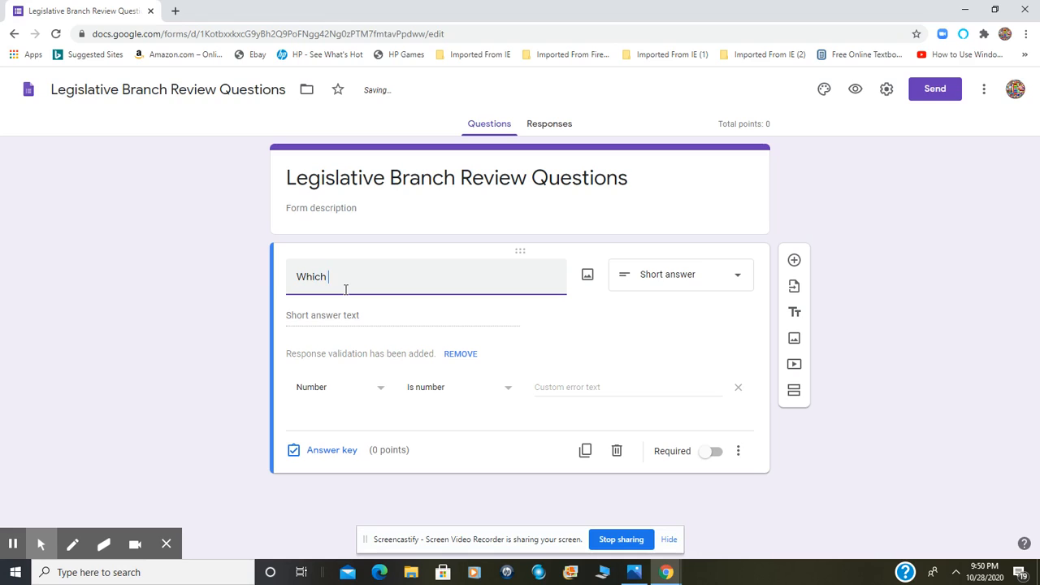
text(person )
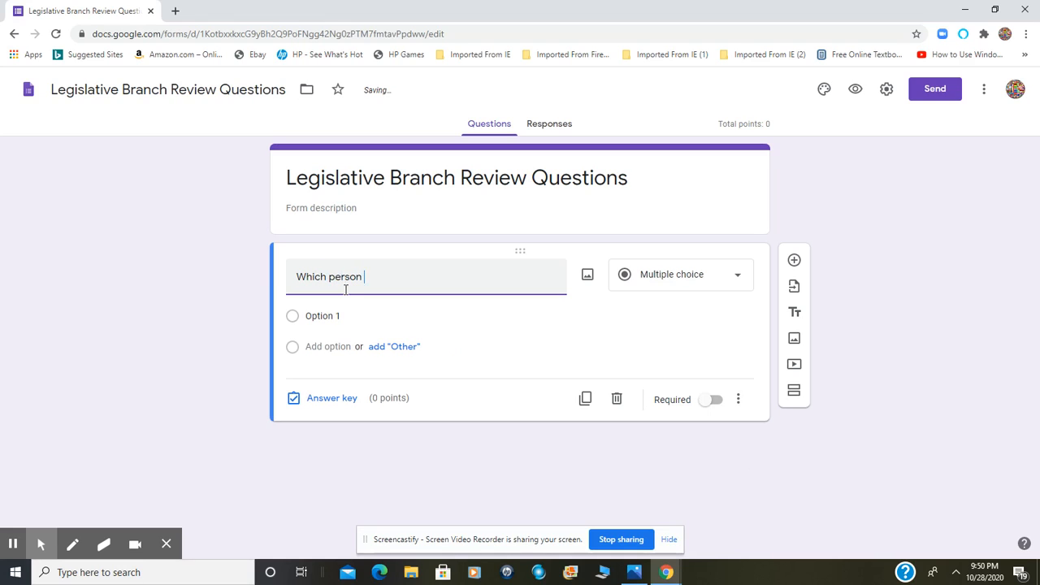
text(below is )
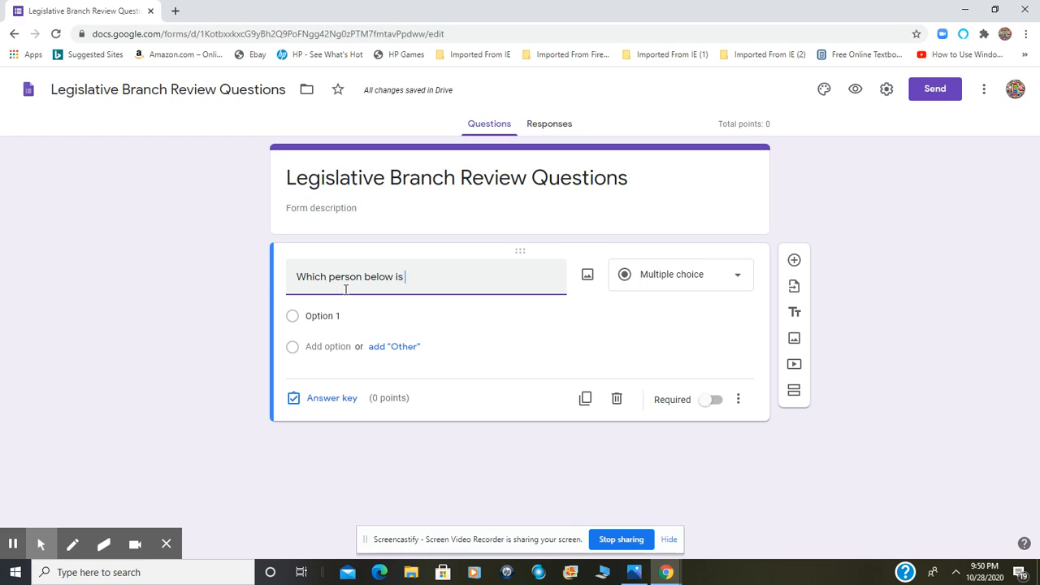
text(a U.S. )
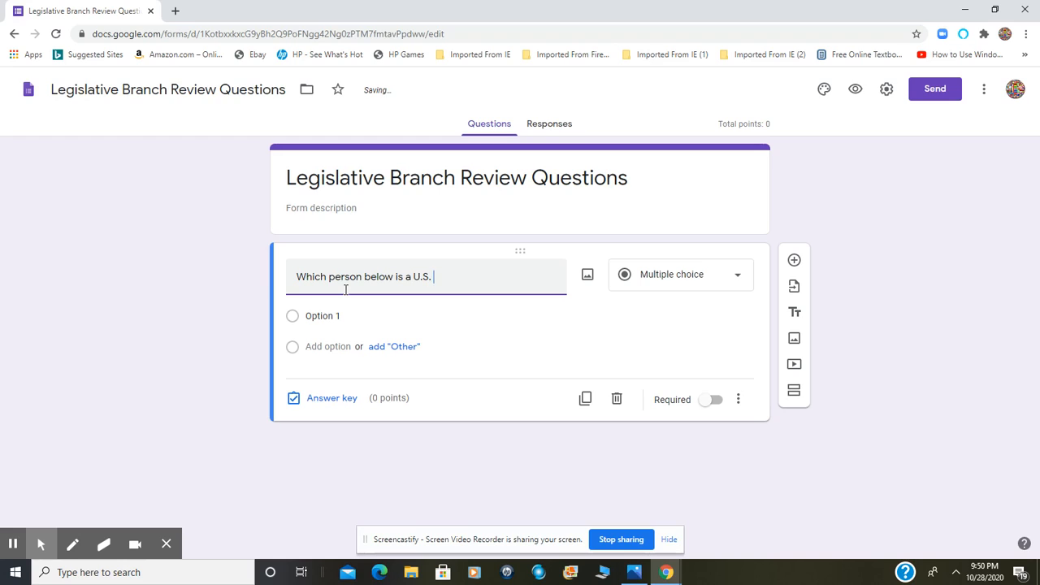
text(senator fr)
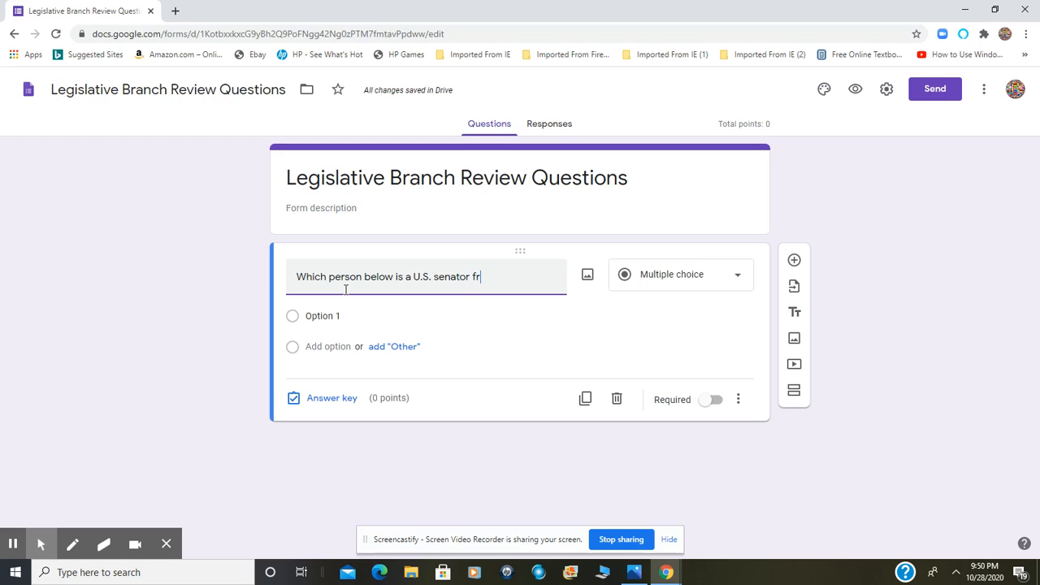
text(om Missouri)
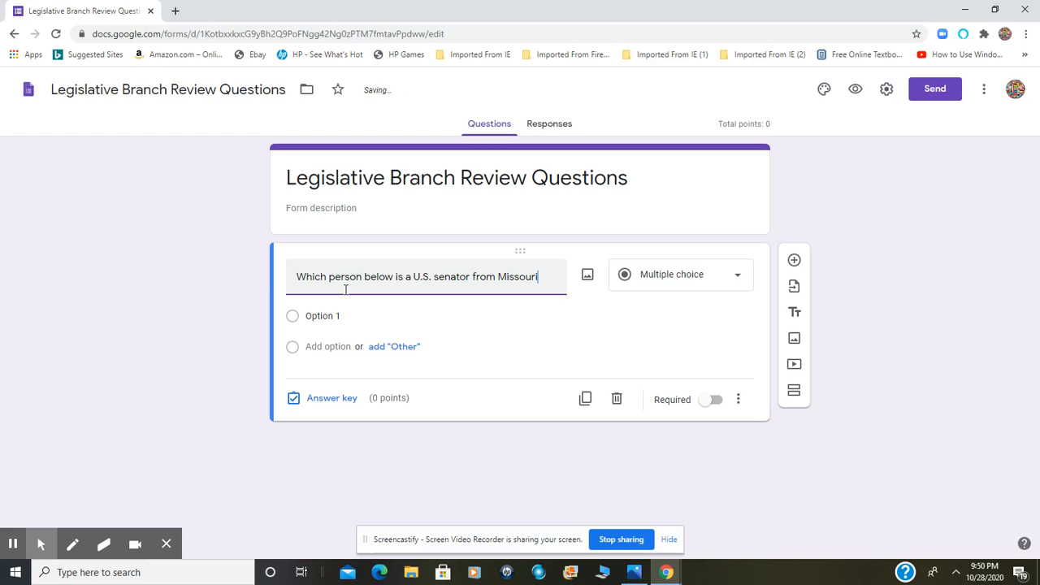
text(?)
Enter "Sam Graves" and "Roy Blunt" as the first two answer choices of the Missouri senator question
click(343, 315)
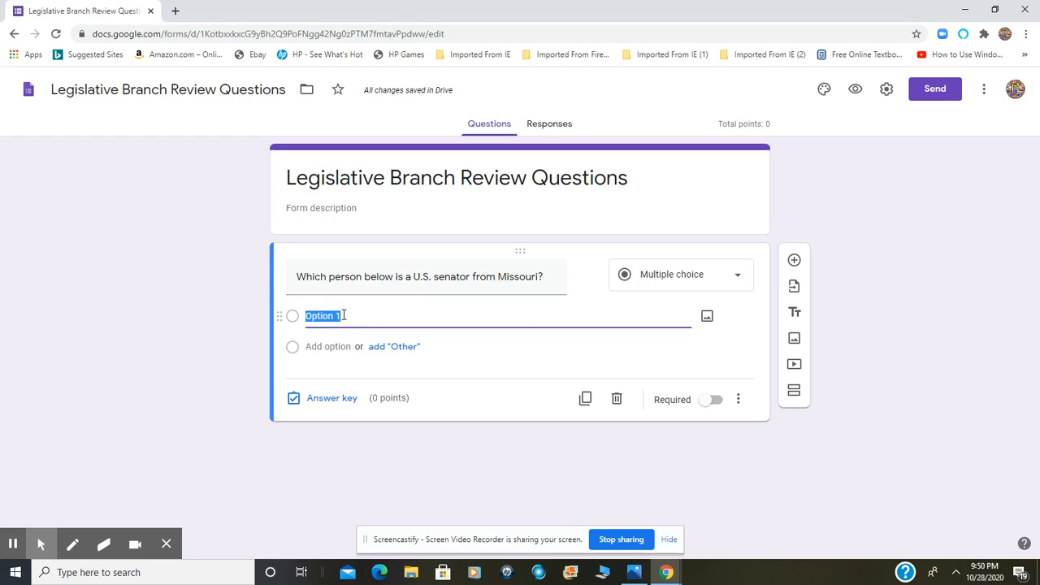
text(Sam Graves)
click(331, 346)
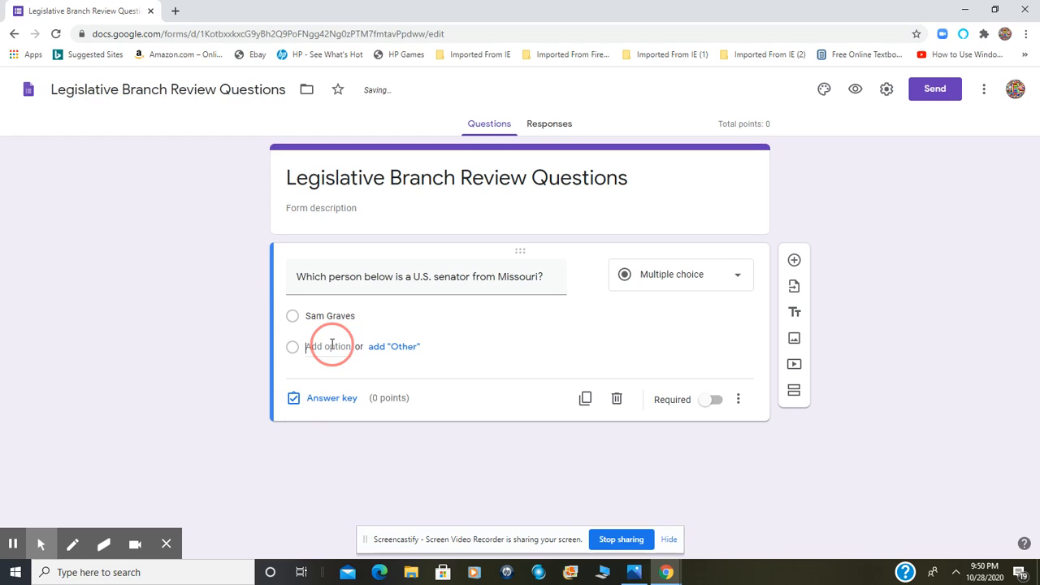
text(R)
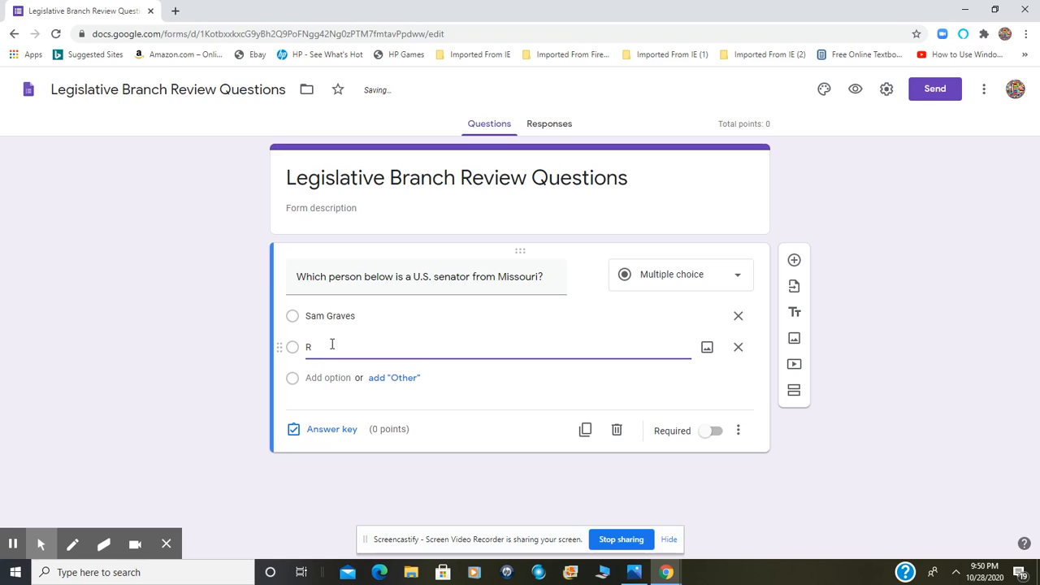
text(oy Blunt)
Add "Mike Pence" and "None of the choices are correct" as the third and fourth answer choices of the Missouri senator question
click(337, 379)
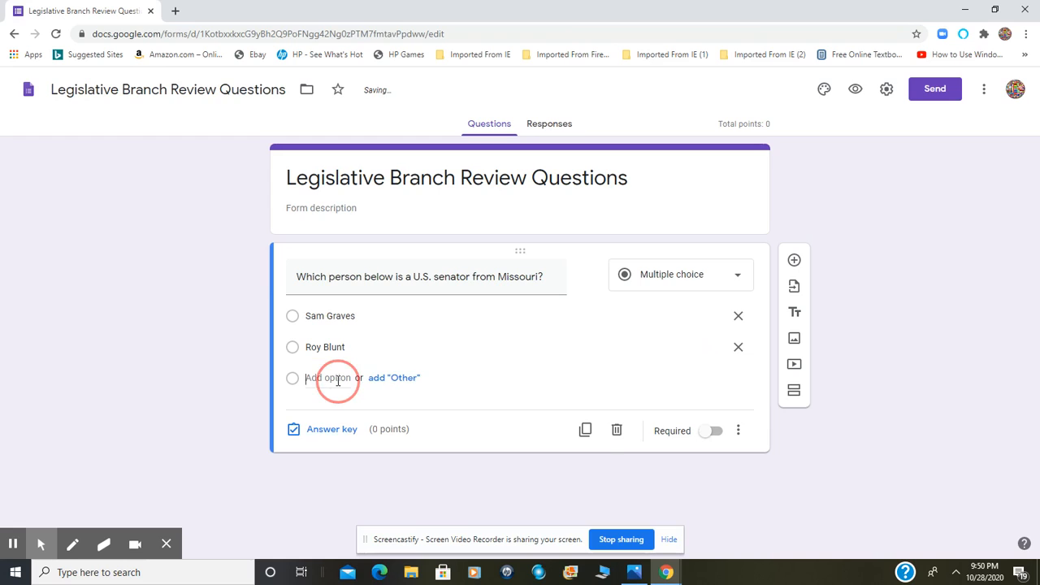
text(Mike )
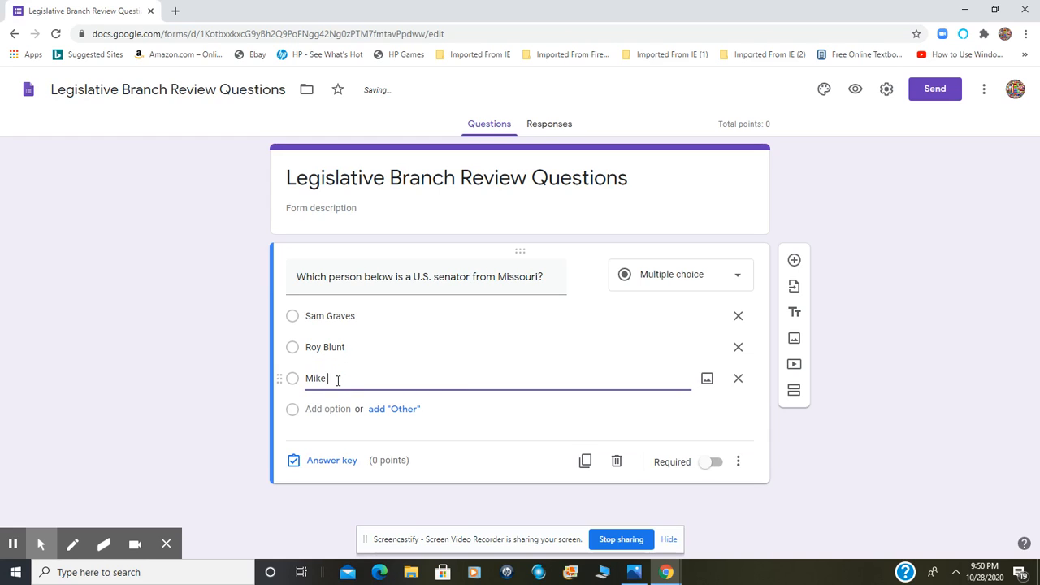
text(Pence)
click(339, 409)
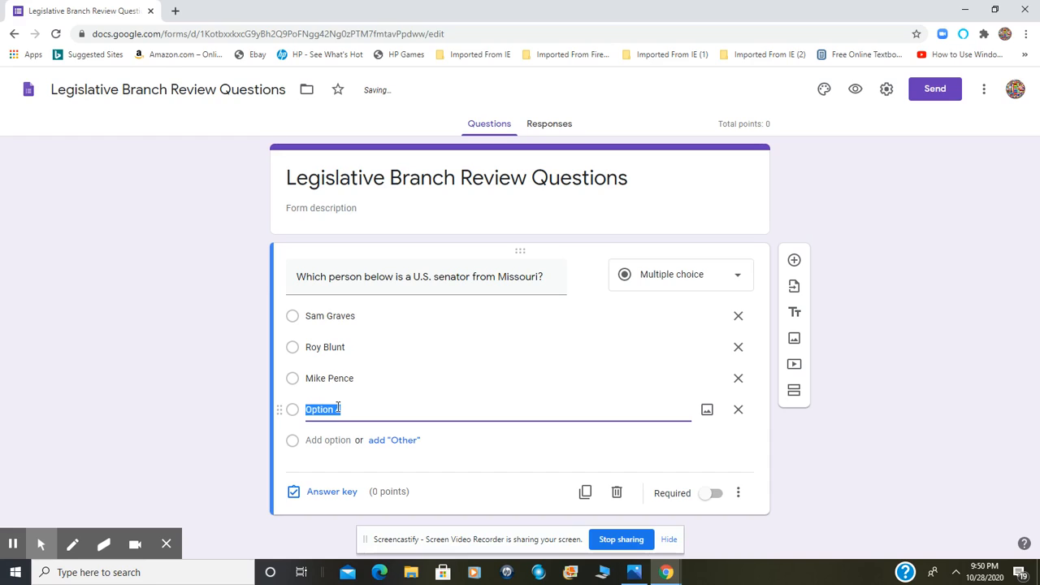
text(None of the choi)
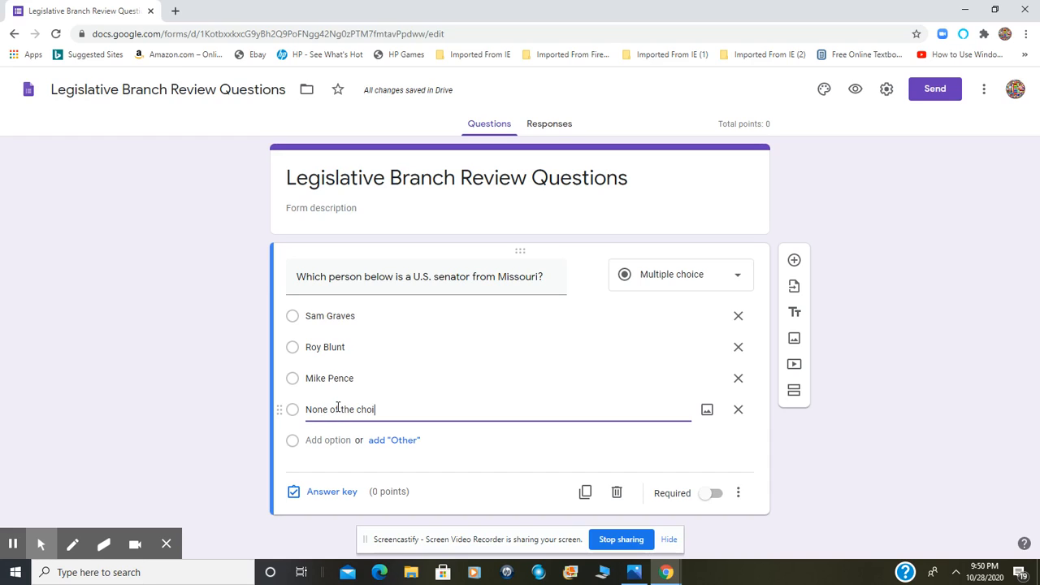
text(ces are correct)
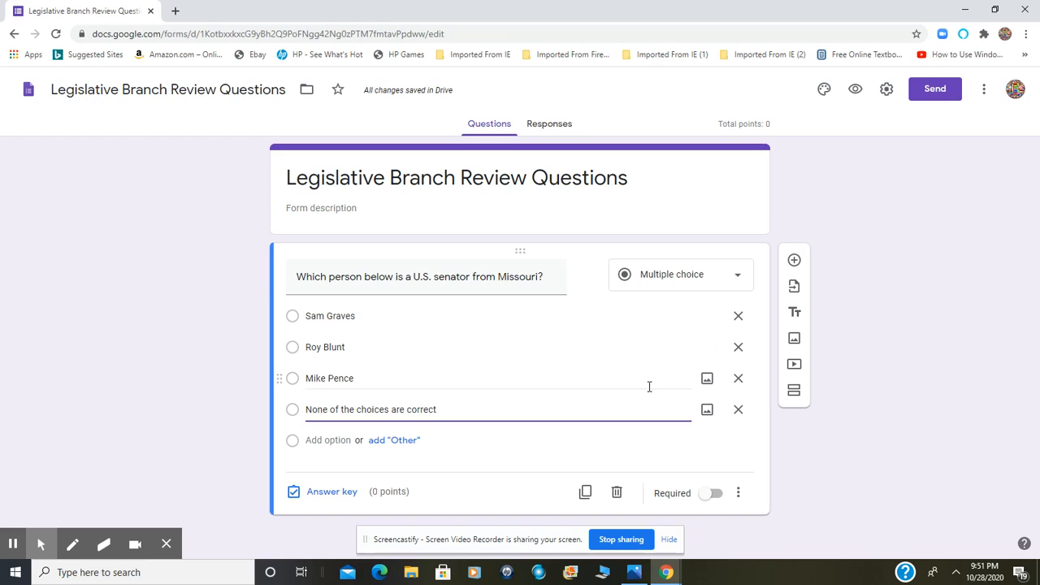
In the question's answer key, set the value to 1 point and mark "Roy Blunt" as the correct answer
click(338, 498)
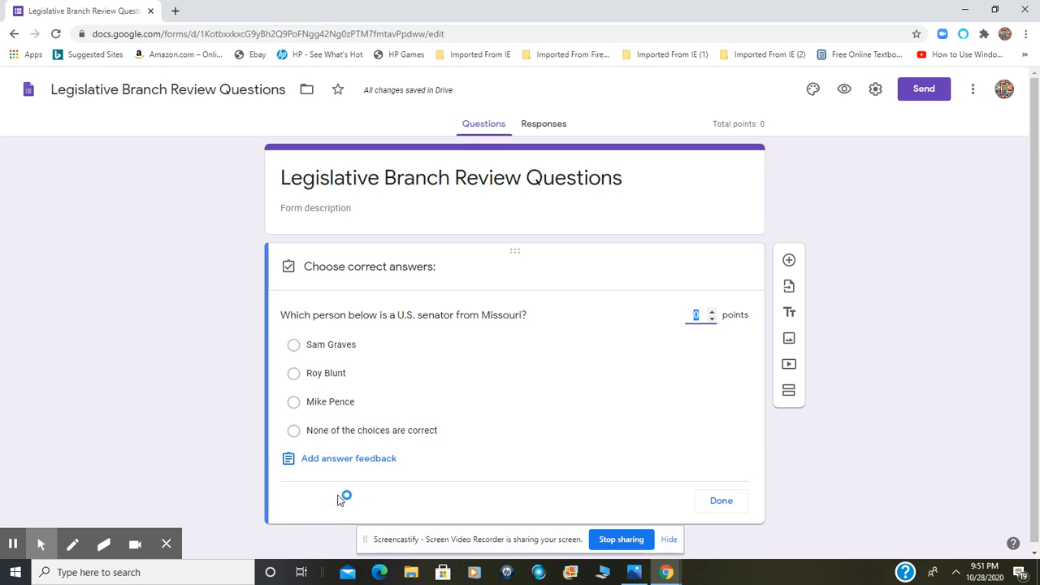
click(712, 311)
click(460, 323)
click(294, 373)
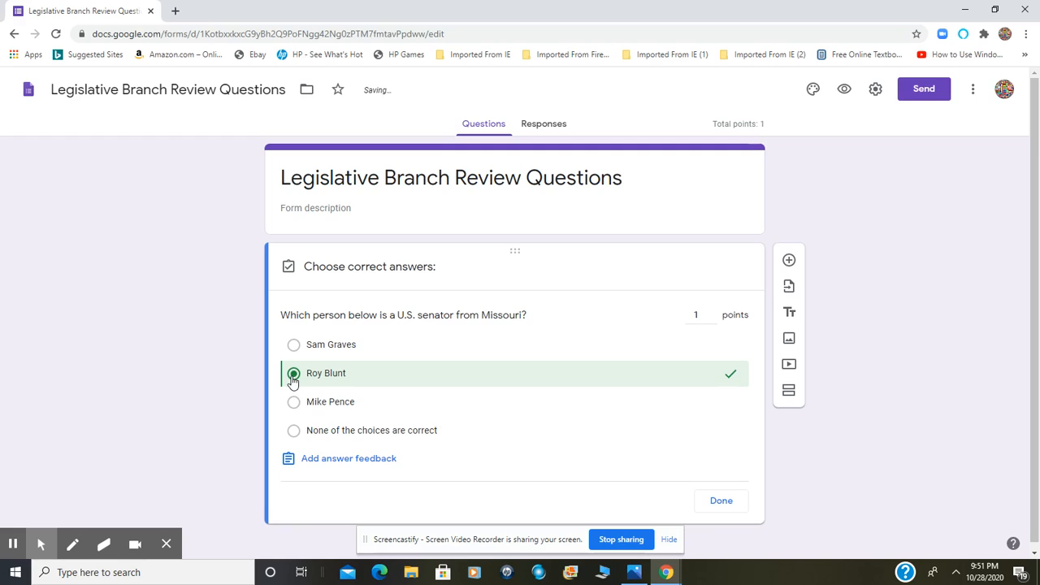
Start the answer feedback for incorrect answers with the line "Sam Graves is in the house of representatives."
click(388, 463)
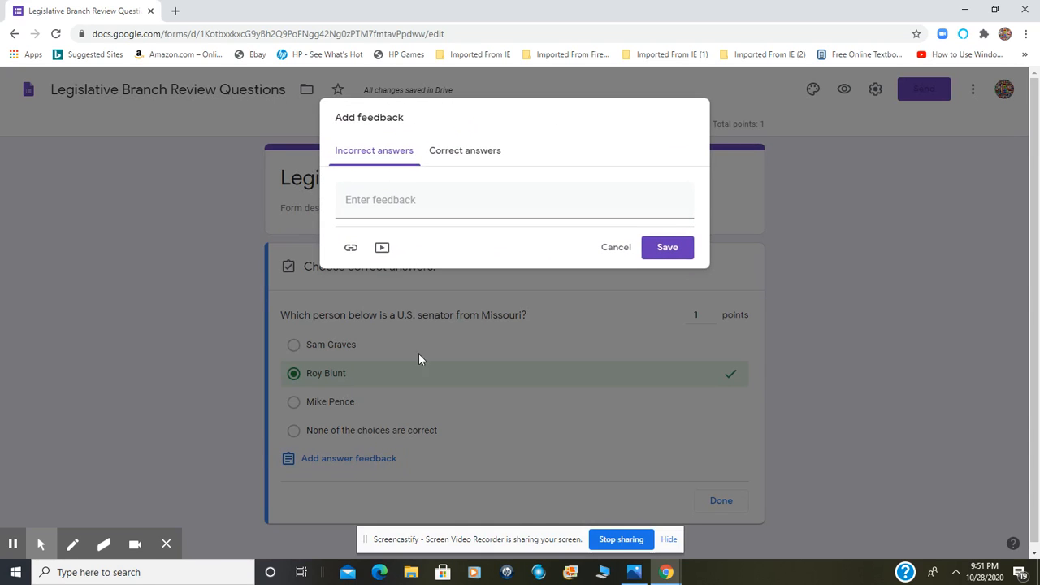
click(450, 202)
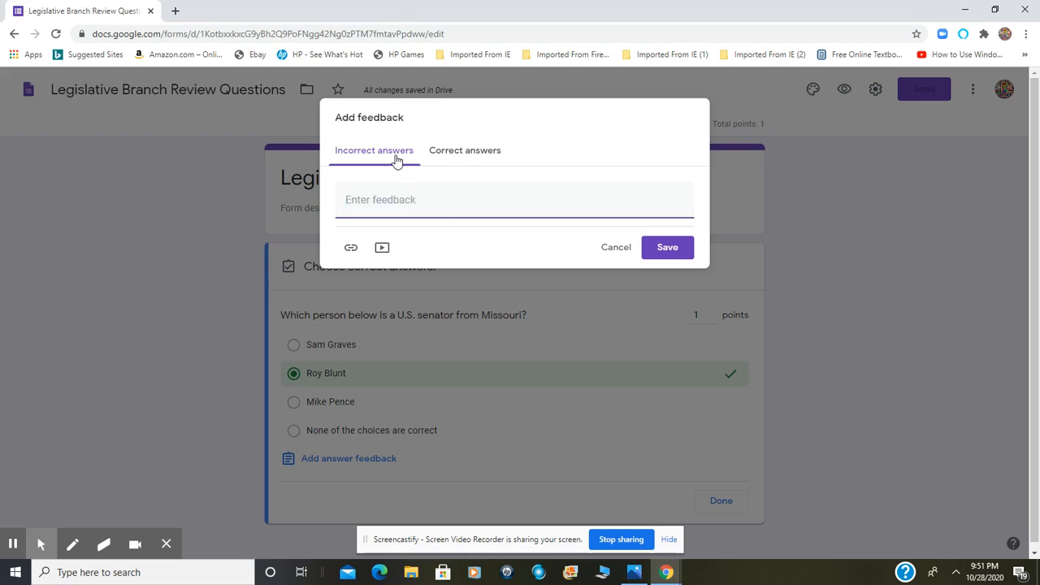
text(Sam Gr)
text(aves is )
text(a)
key(BackSpace)
key(BackSpace)
text(in the )
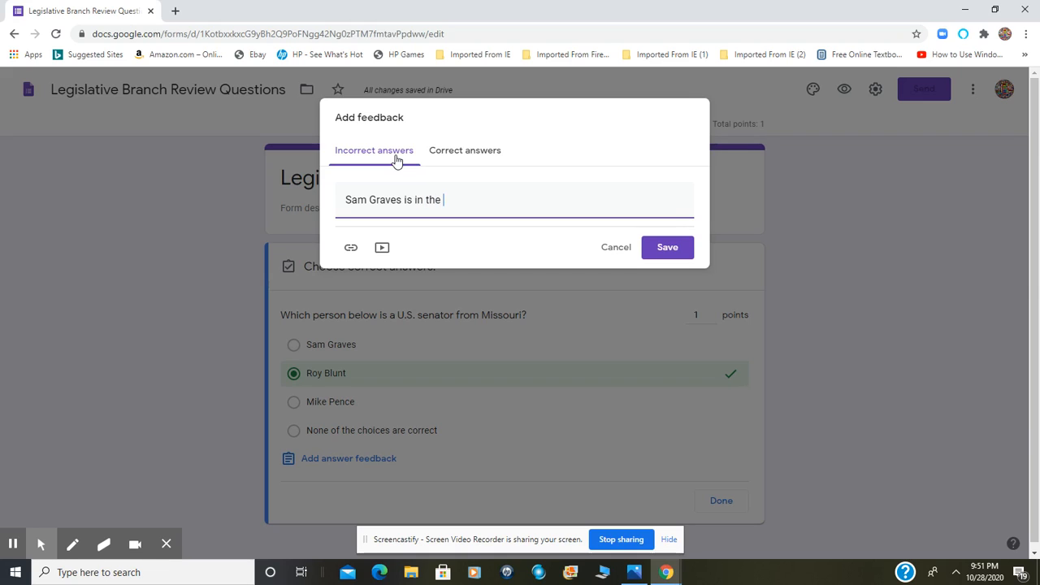
text(house of representatives.)
key(Return)
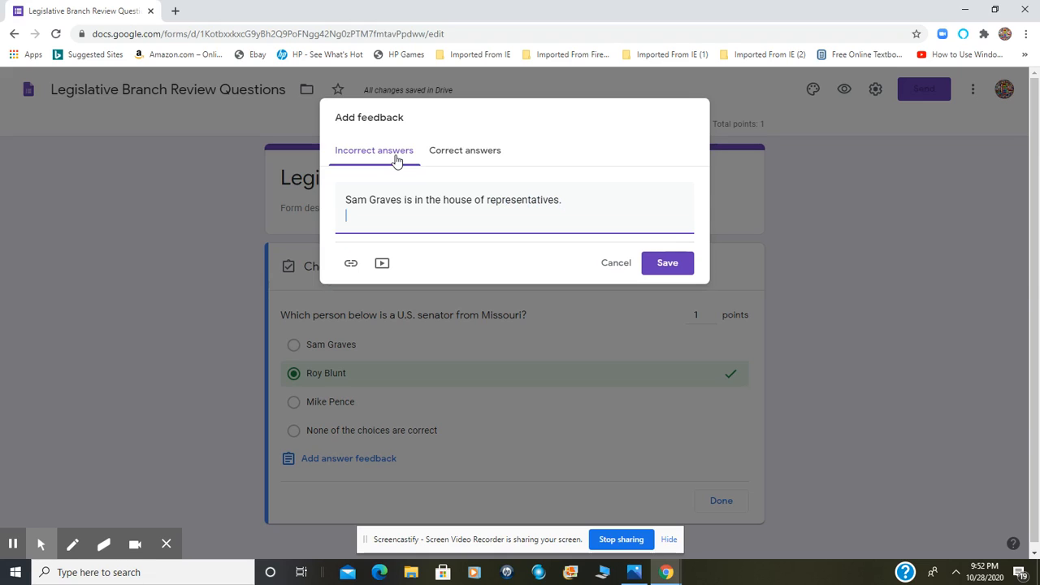
Add "Mike Pence is the vice president." as the second line of the incorrect-answer feedback
text(Mike Pence is the vice president)
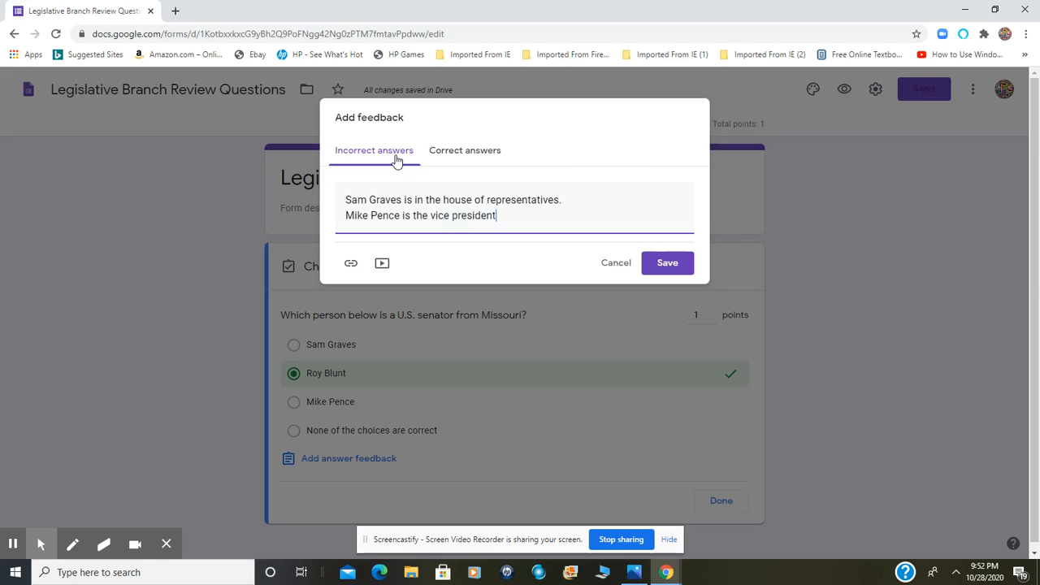
text(.)
key(Return)
Add "Roy Blunt is a U.S. senator from Missouri." as the third line of the incorrect-answer feedback
text(Roy )
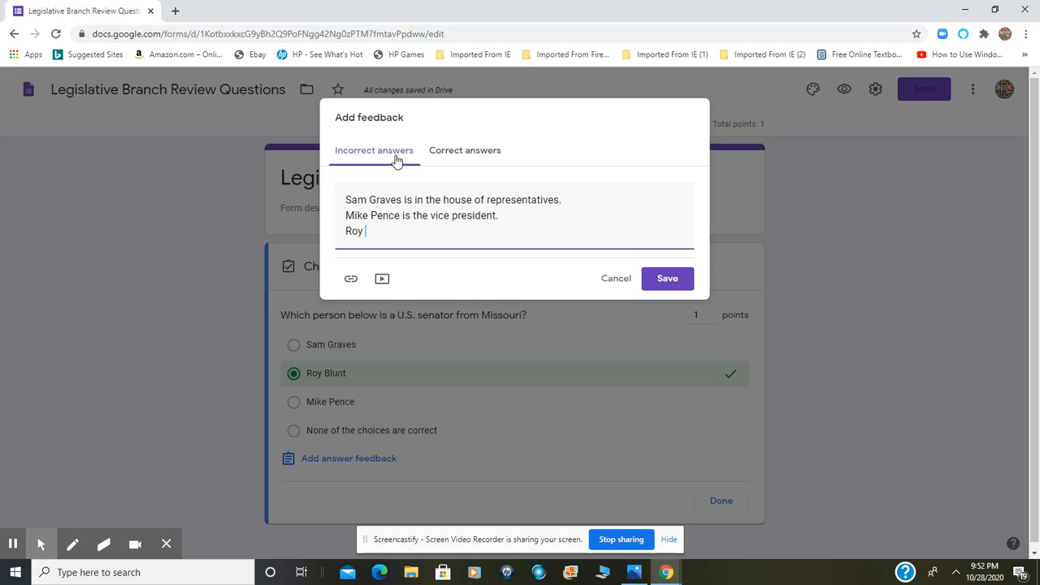
text(Blunt is a U.S. senator fro)
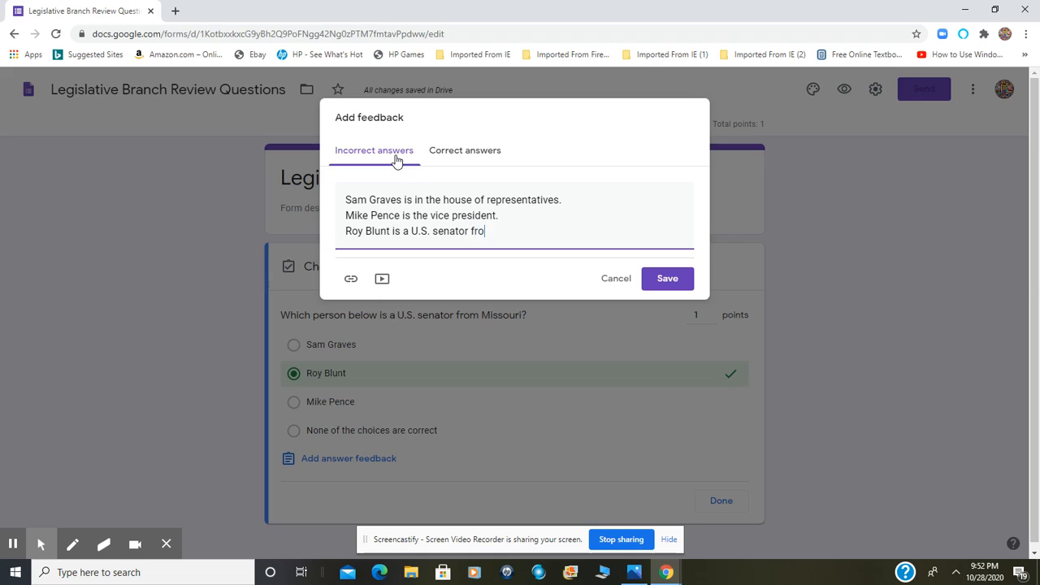
text(m Missouri.)
click(457, 253)
Enter "Great job! :)" as the feedback for correct answers and save the feedback
click(467, 158)
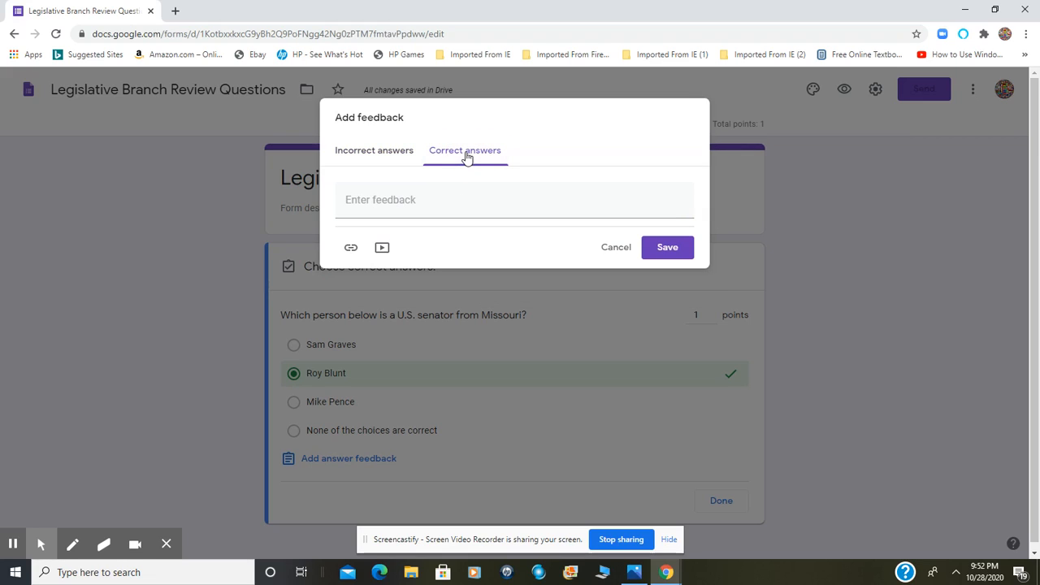
click(466, 197)
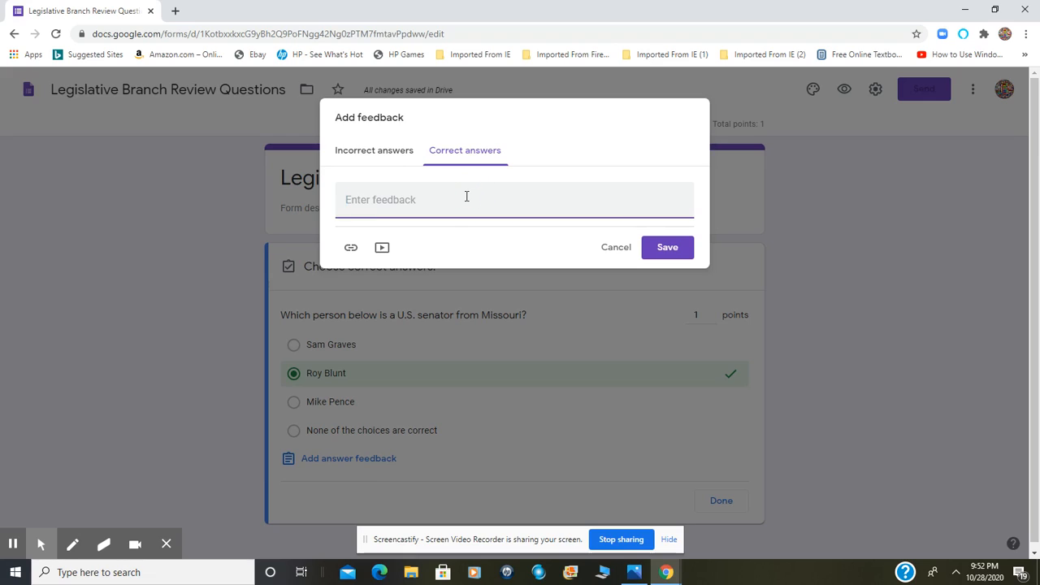
text(Great job! :))
click(671, 255)
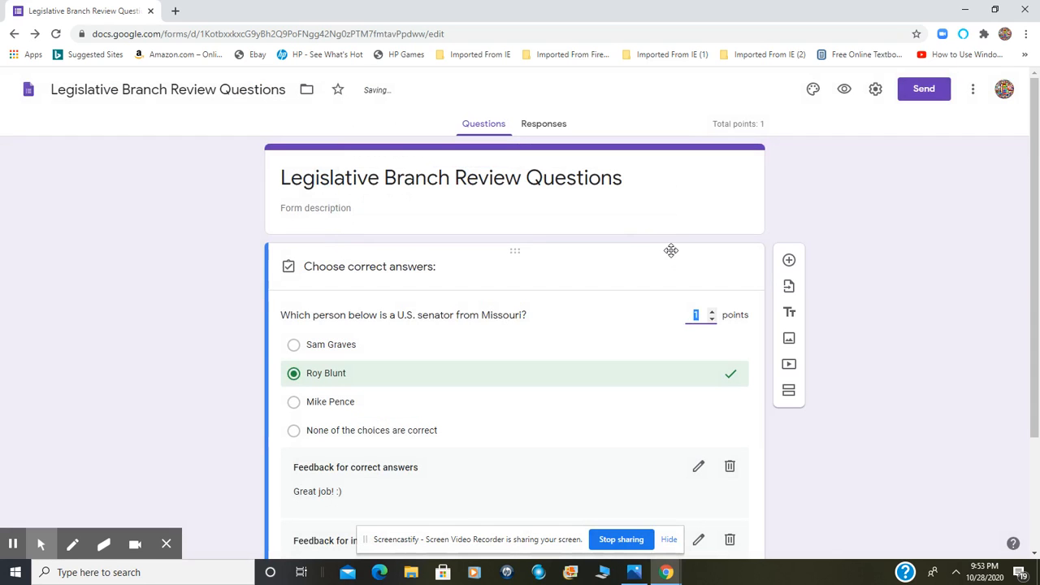
Finish editing the answer key and make the Missouri senator question required
drag(1037, 313, 1036, 377)
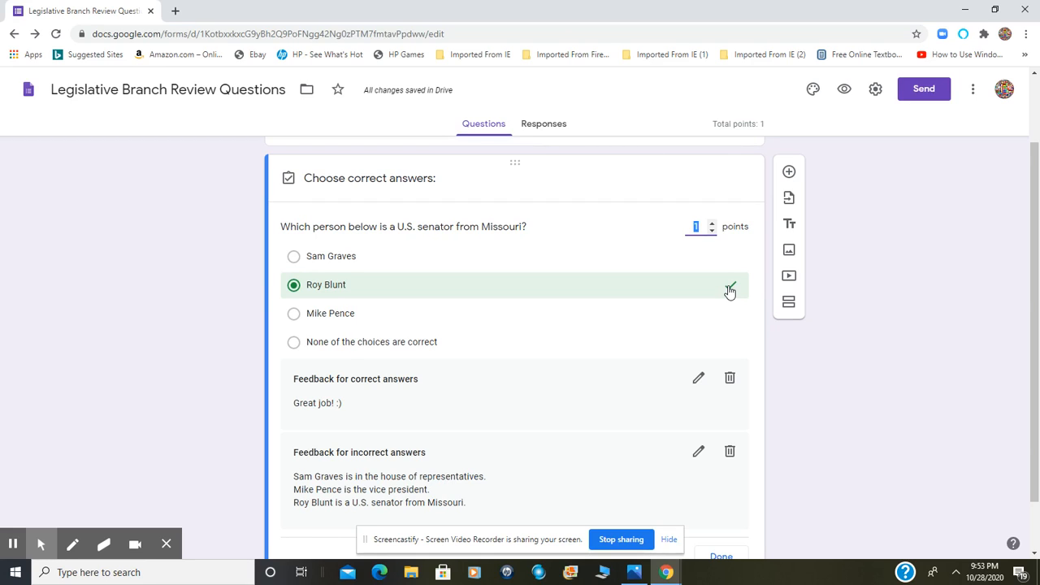
scroll(1032, 309, down, 1)
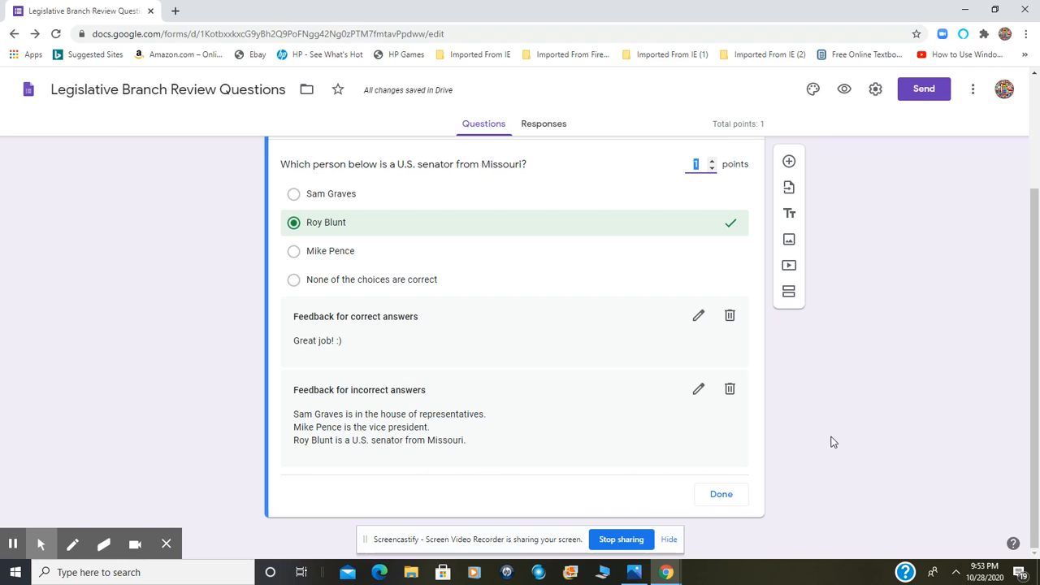
click(719, 496)
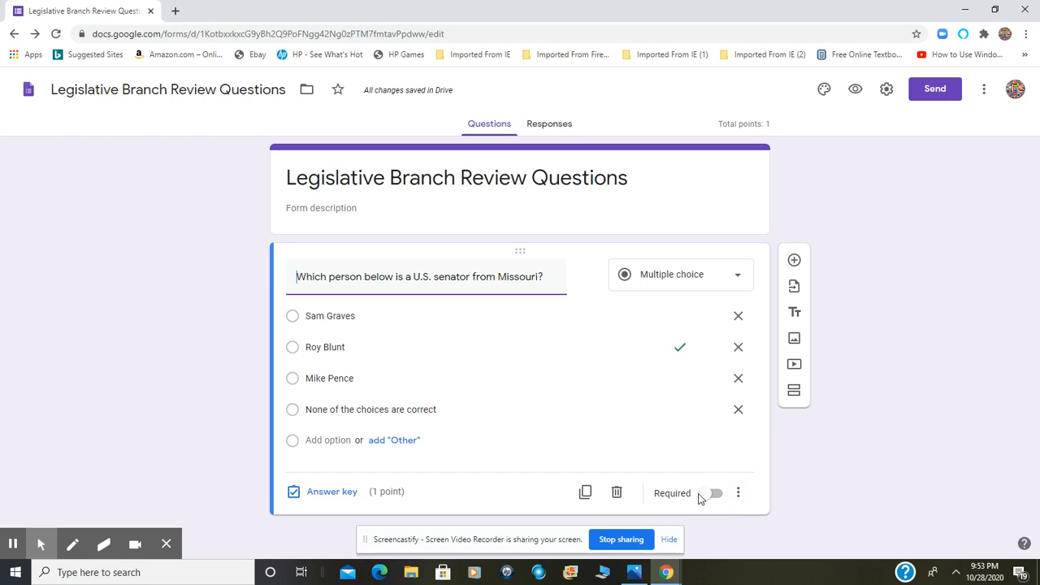
click(707, 497)
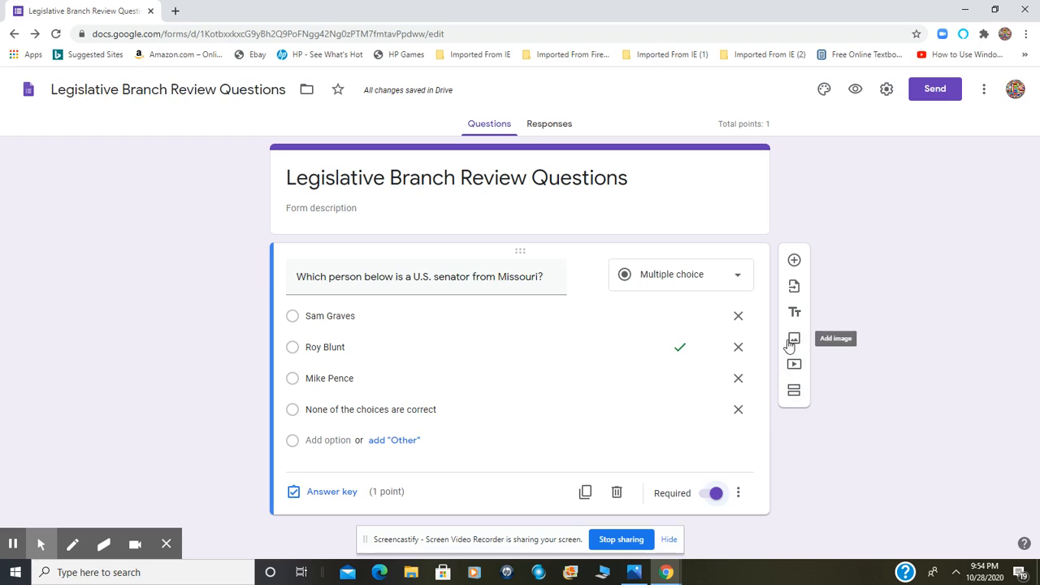
Add a blank multiple-choice question and move it above the Missouri senator question
click(794, 262)
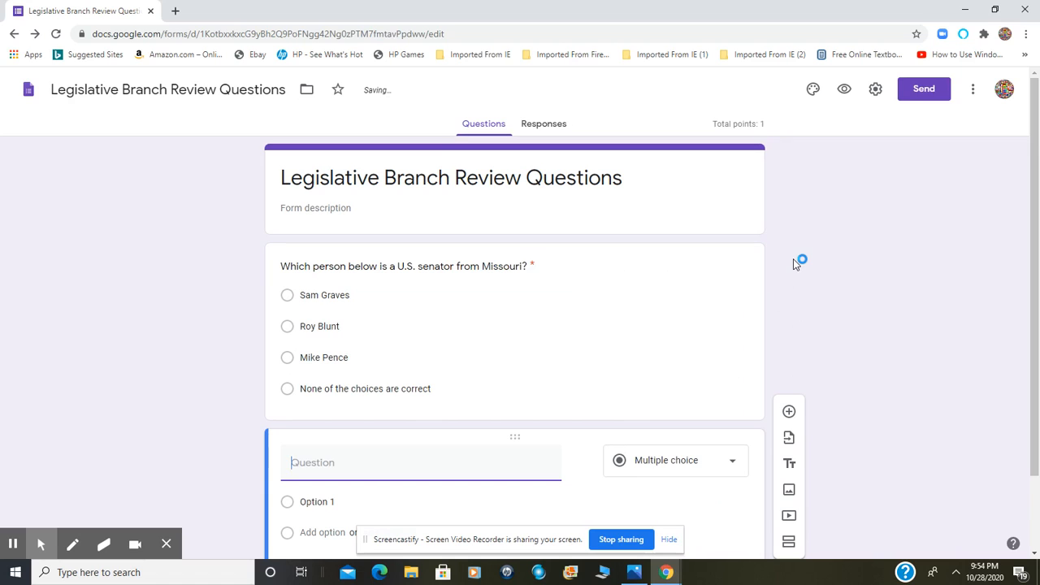
click(581, 438)
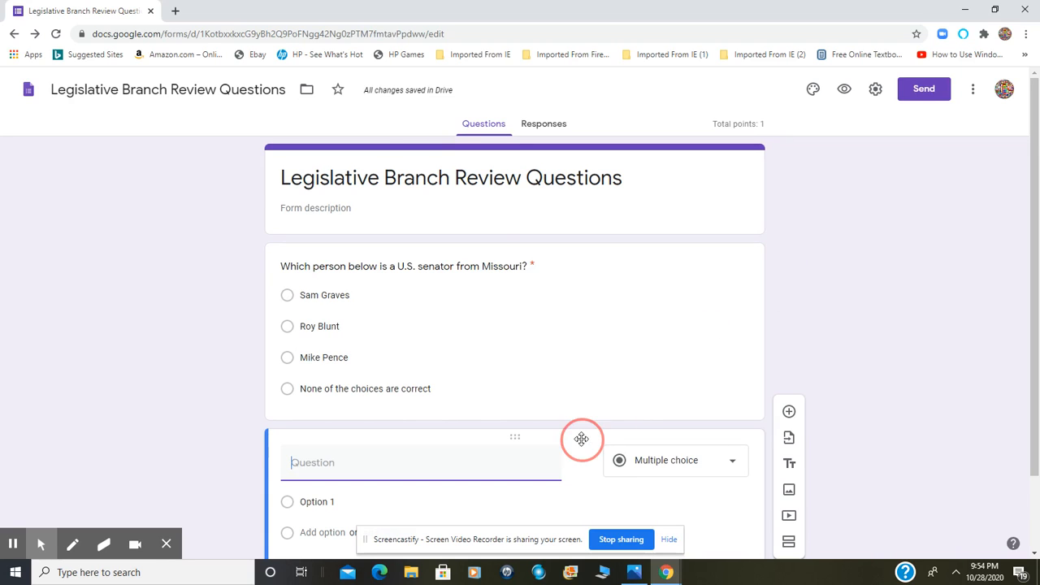
drag(581, 438, 590, 253)
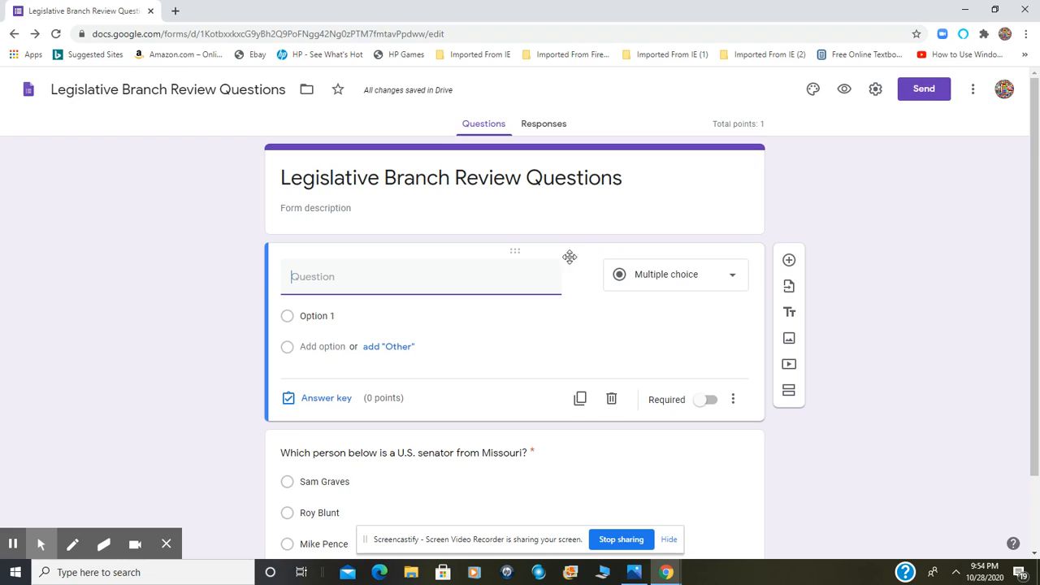
click(413, 278)
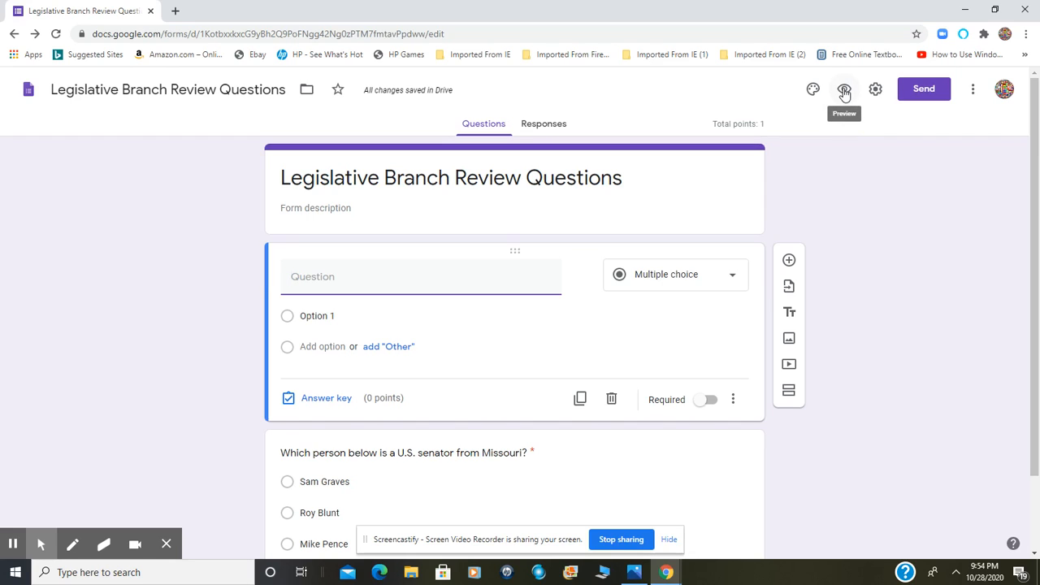
Preview the quiz as a respondent, choose "Roy Blunt" for the senator question, and leave the preview without submitting
click(844, 91)
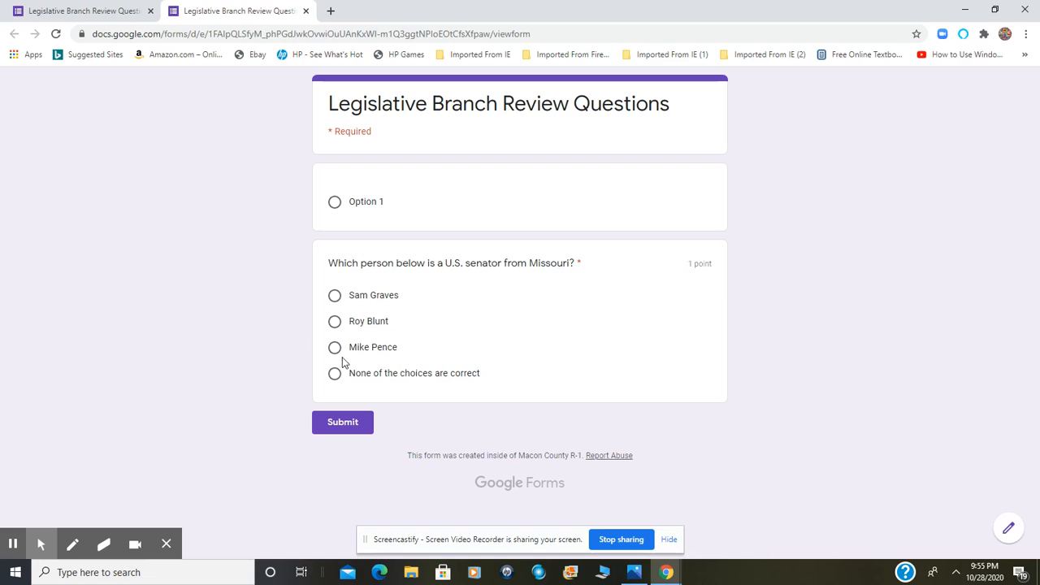
click(333, 323)
click(306, 12)
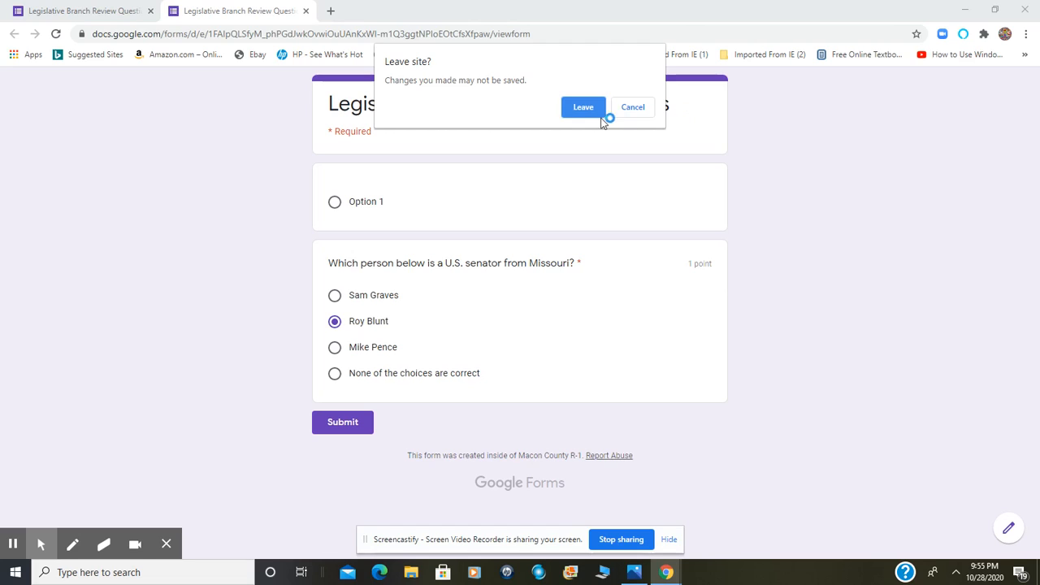
click(599, 109)
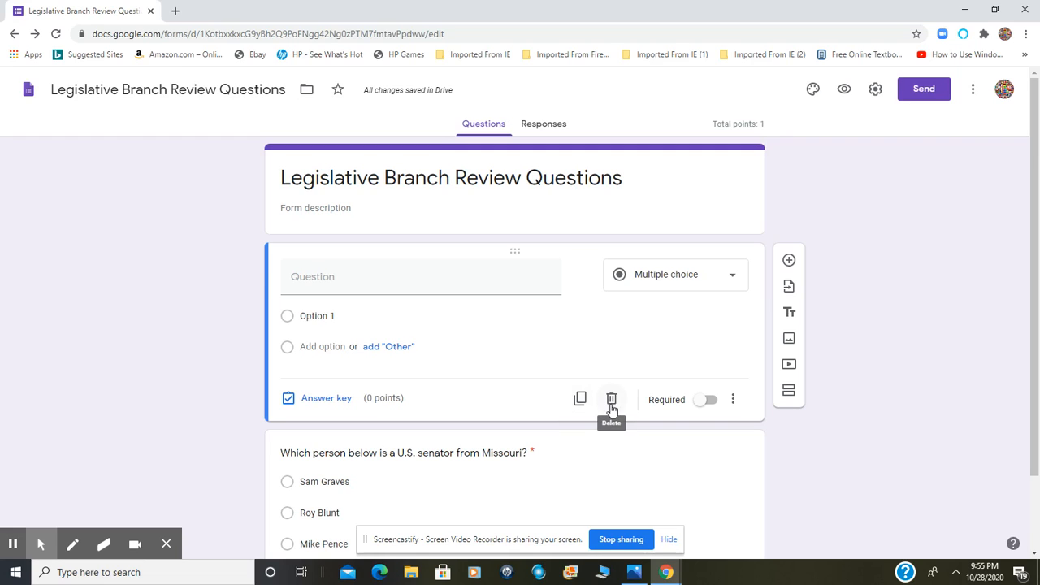
Delete the blank question, and try adding and removing a fifth answer option on the Missouri senator question
click(613, 400)
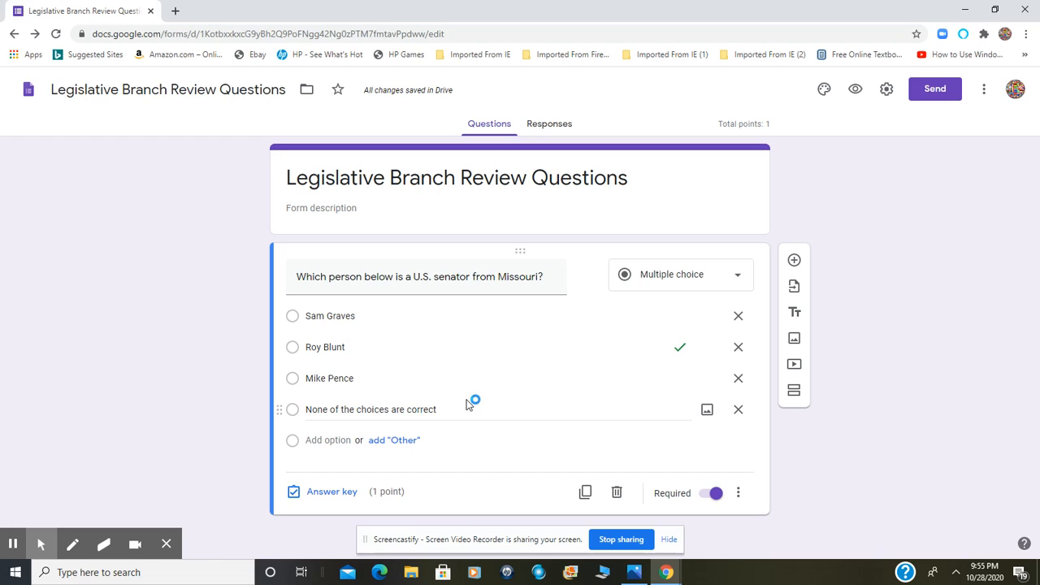
click(330, 443)
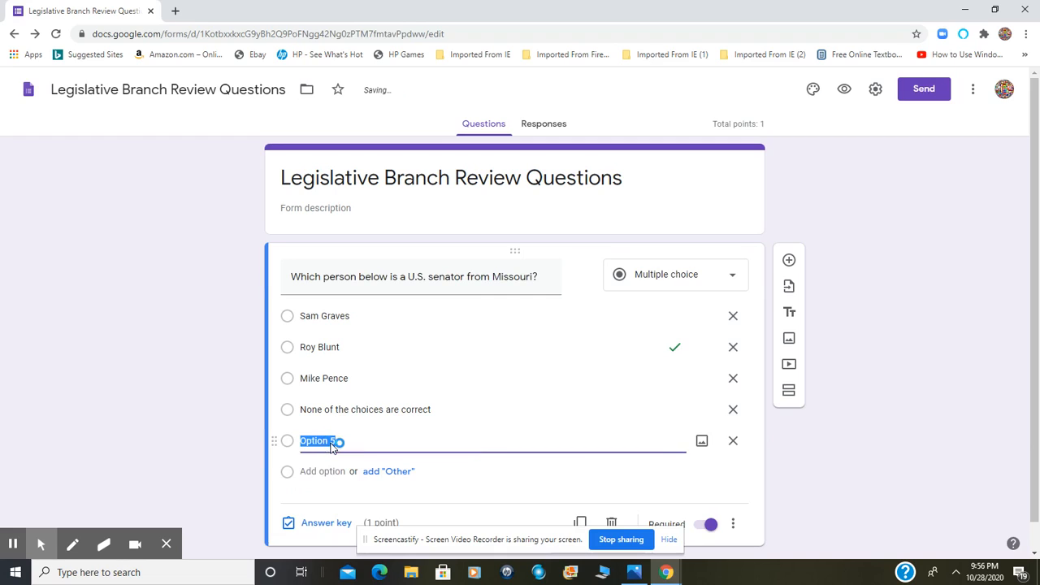
click(733, 445)
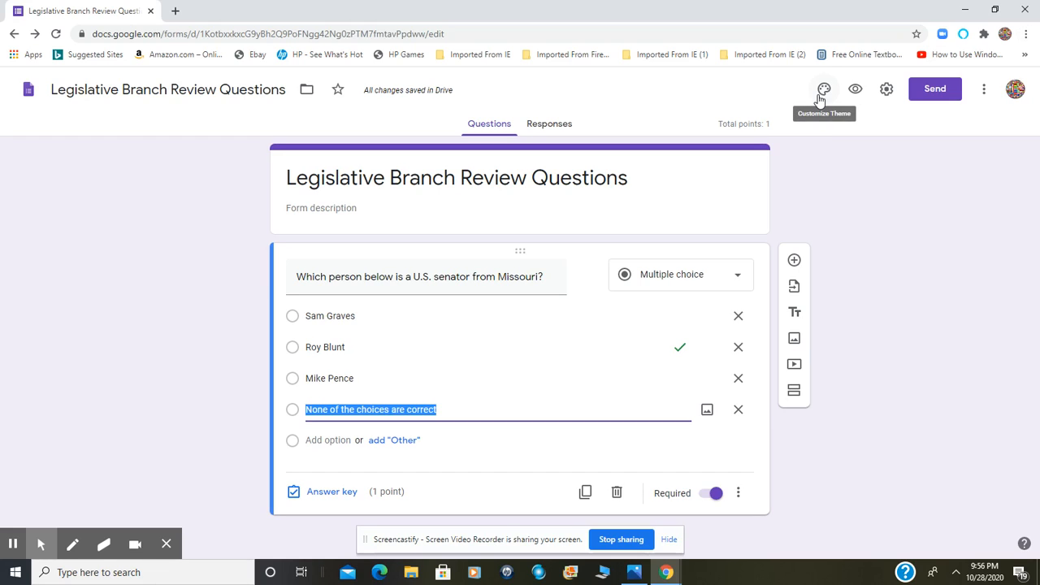
Open the form's theme options and review the available font styles without changing the Basic style
click(822, 93)
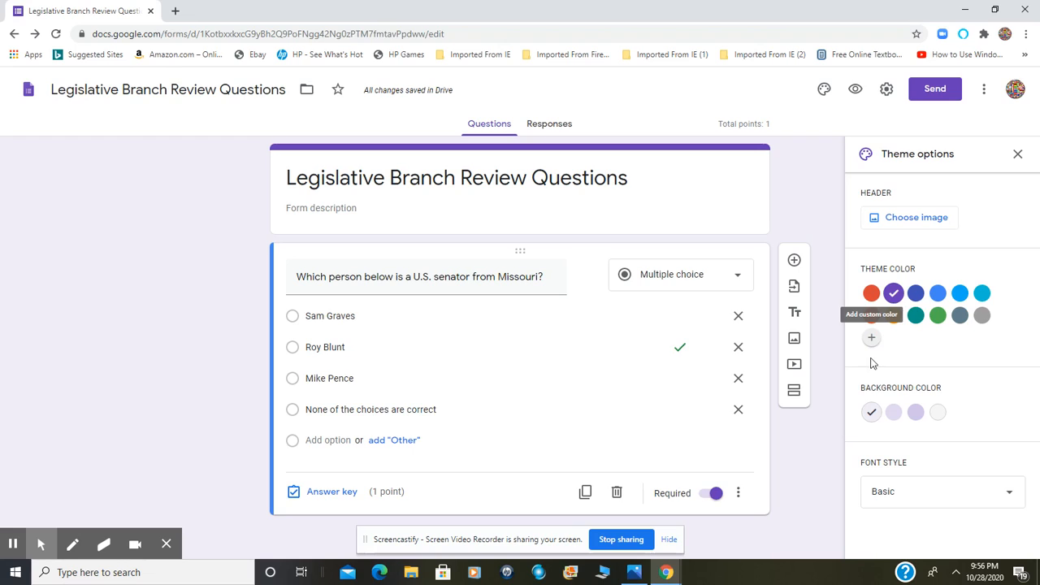
click(875, 493)
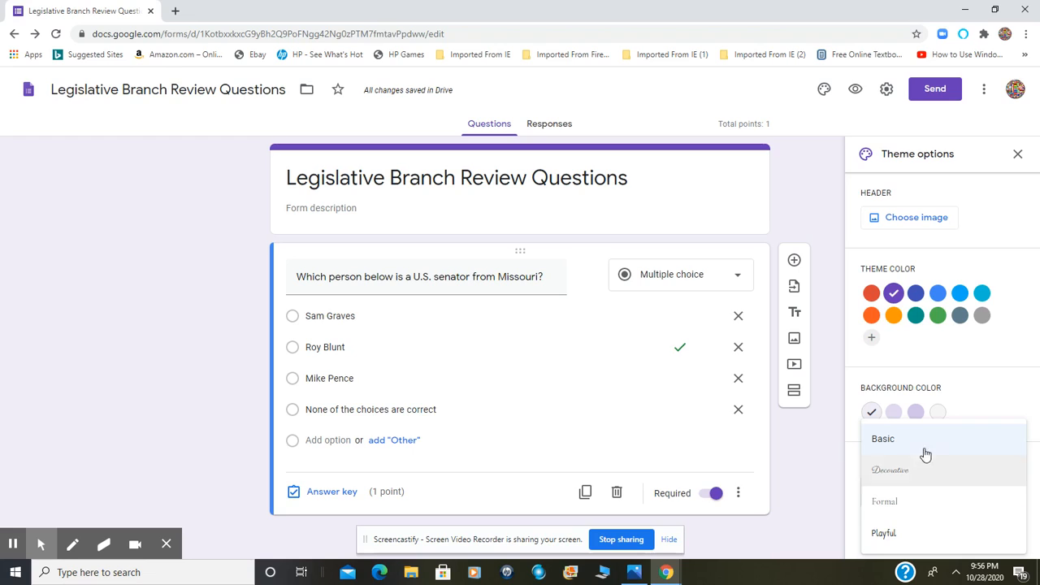
click(1010, 381)
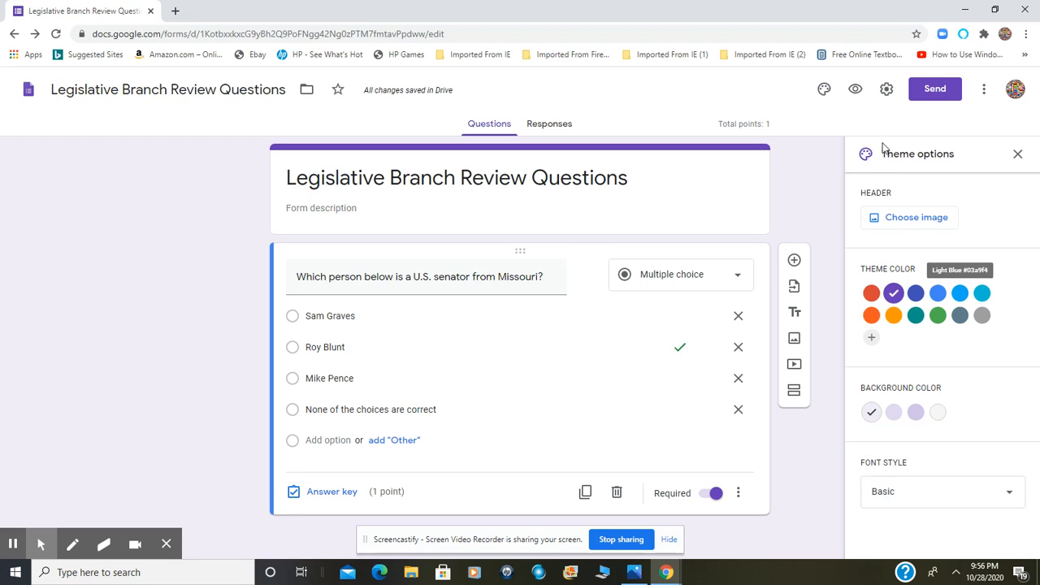
Try the purple spheres image from the Work and School themes as the form header, and remove it
click(911, 228)
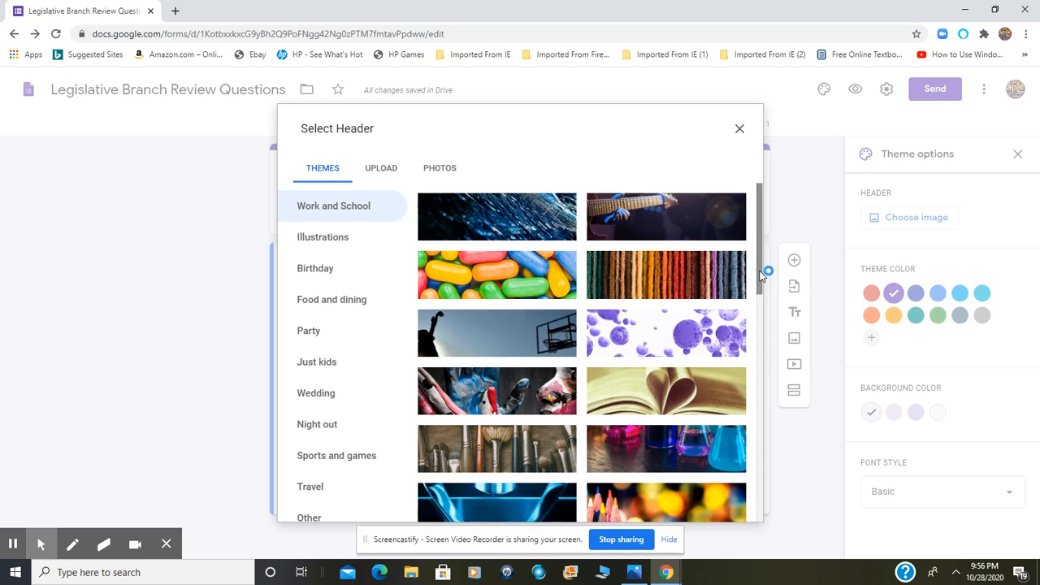
click(697, 336)
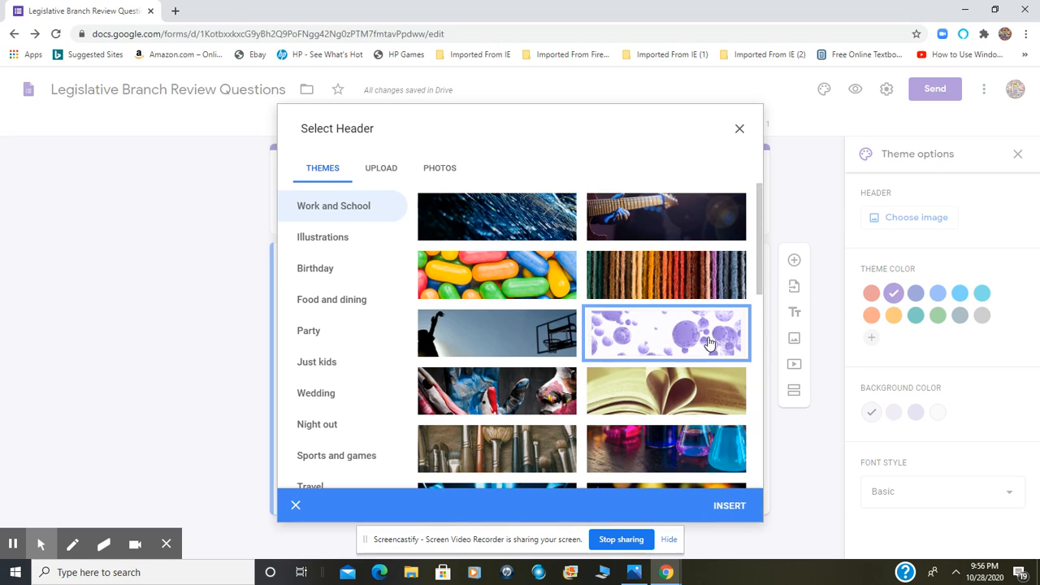
click(721, 507)
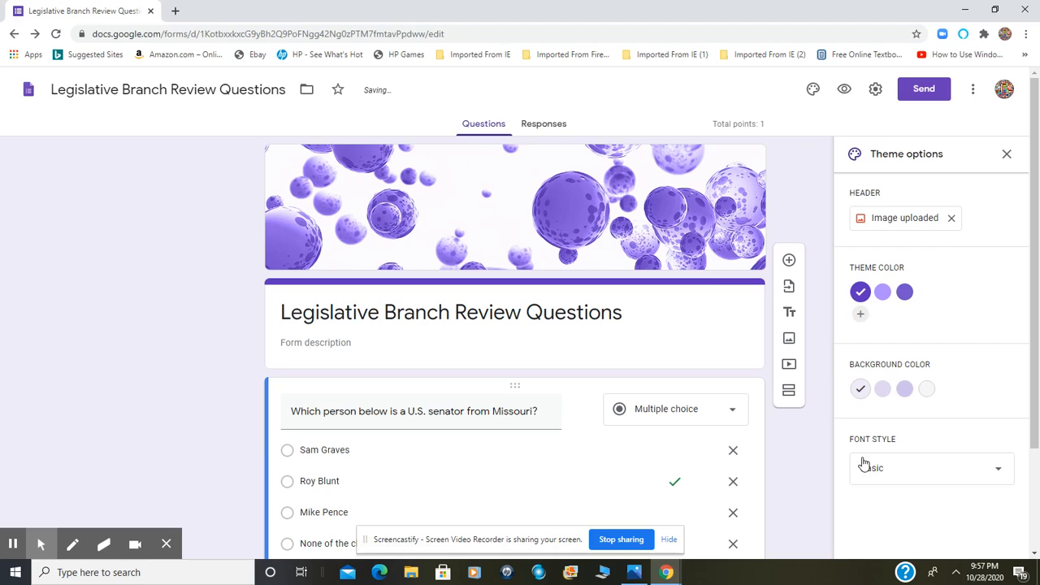
click(952, 220)
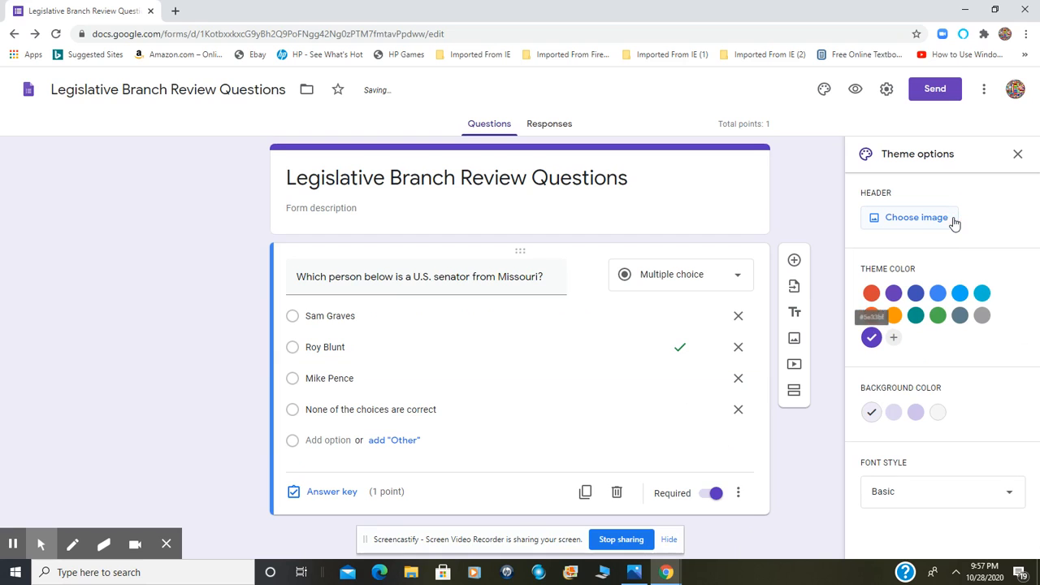
Browse the header image themes and insert the American flag image from Illustrations as the form header
click(954, 219)
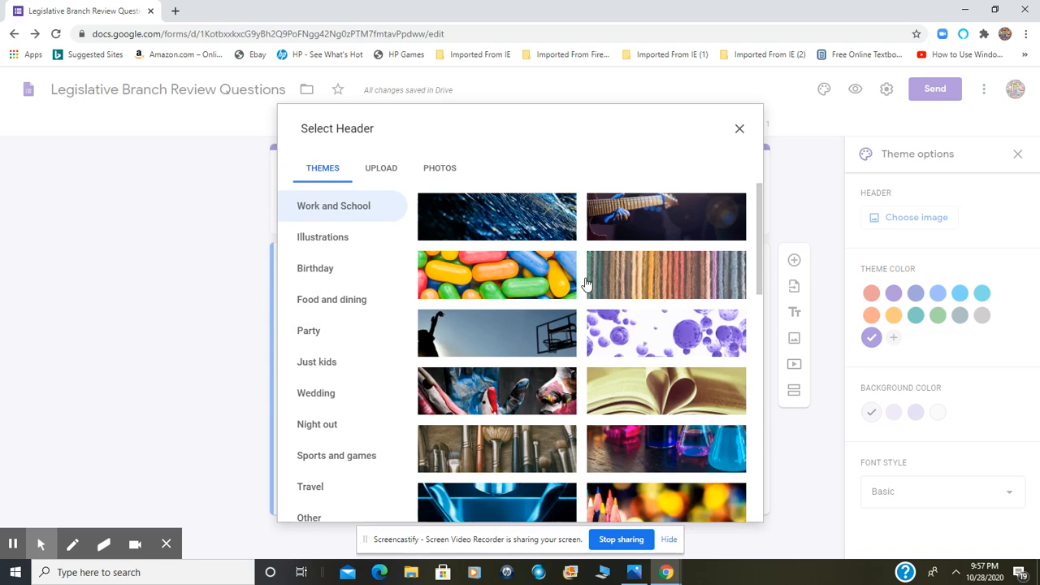
drag(761, 250, 732, 493)
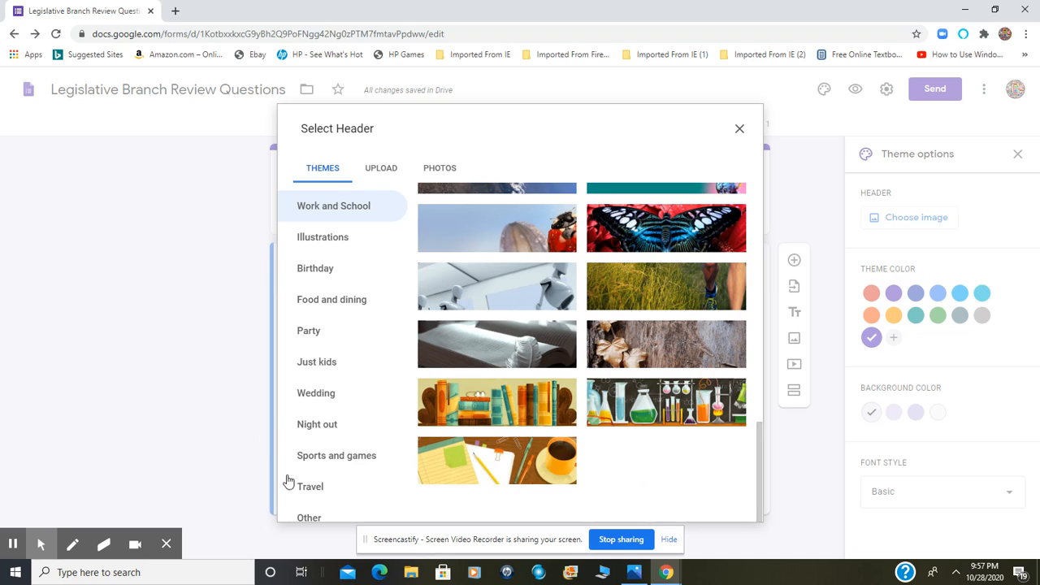
click(314, 497)
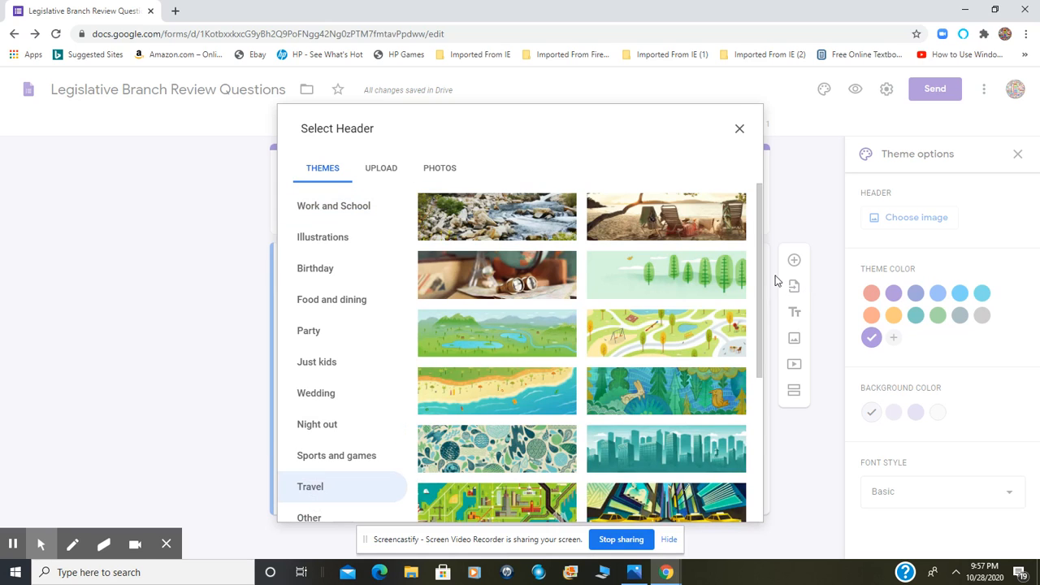
drag(761, 262, 739, 211)
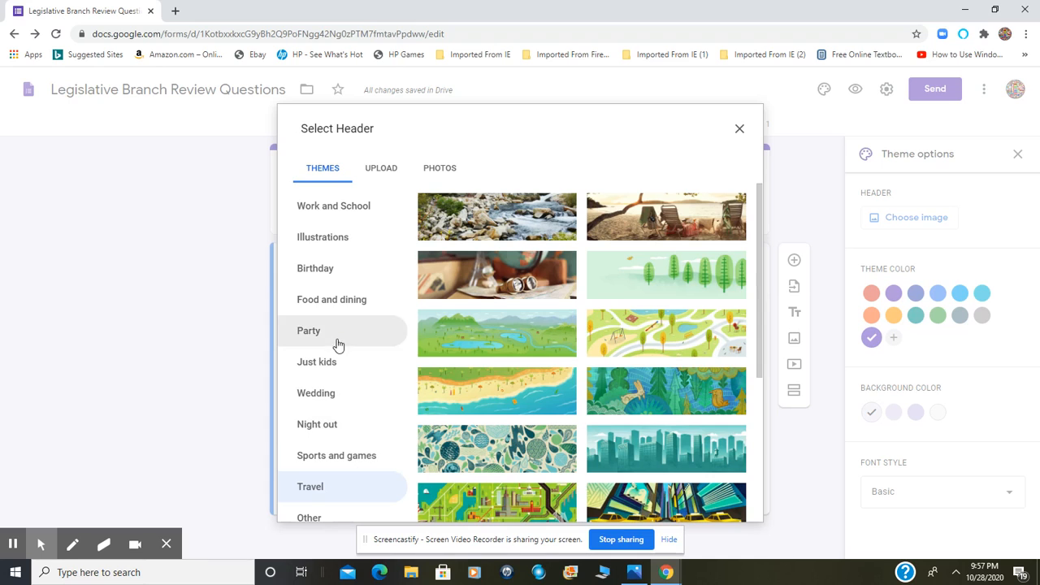
click(335, 243)
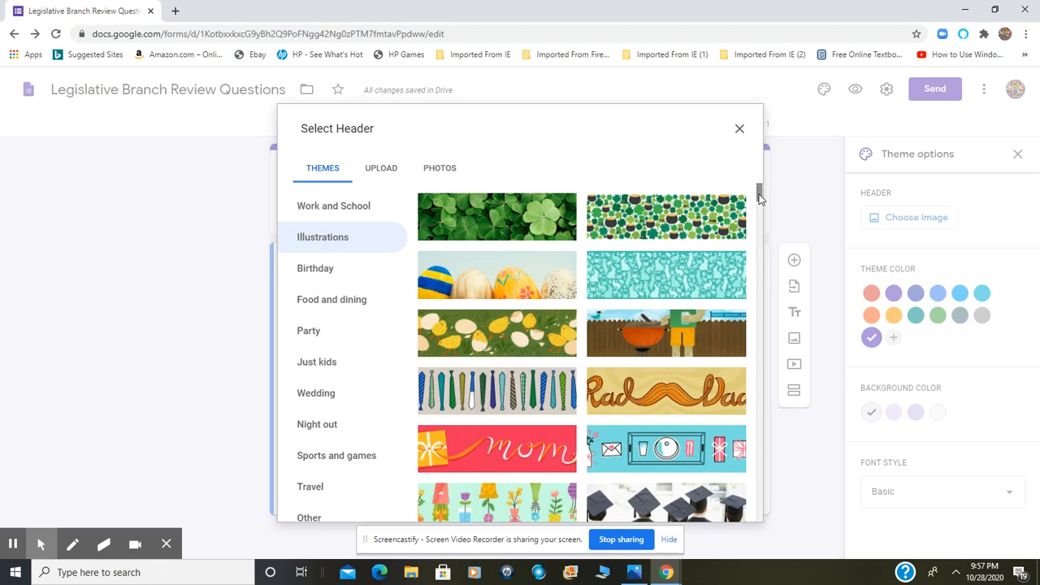
drag(757, 193, 757, 224)
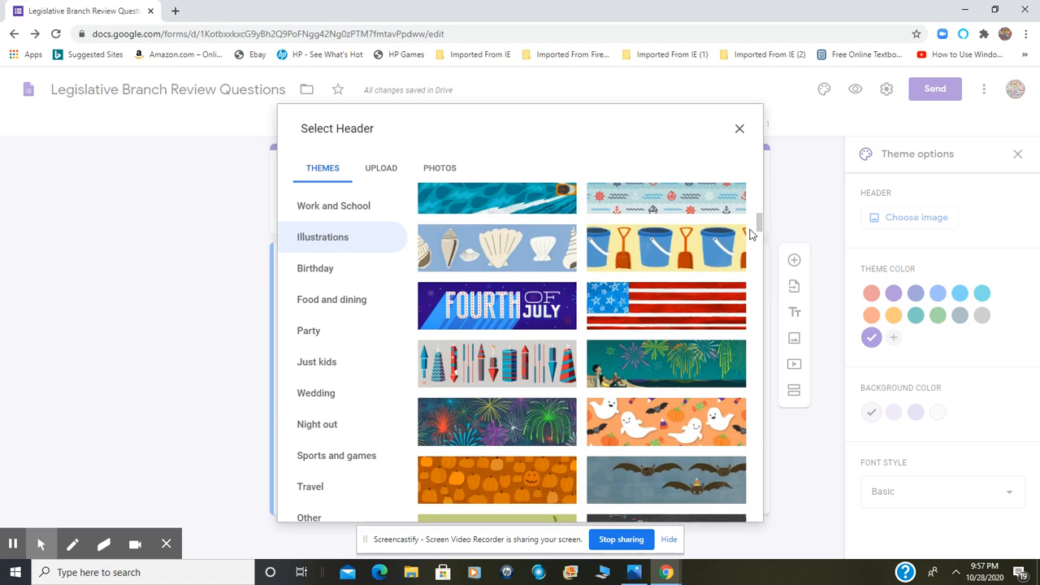
click(687, 297)
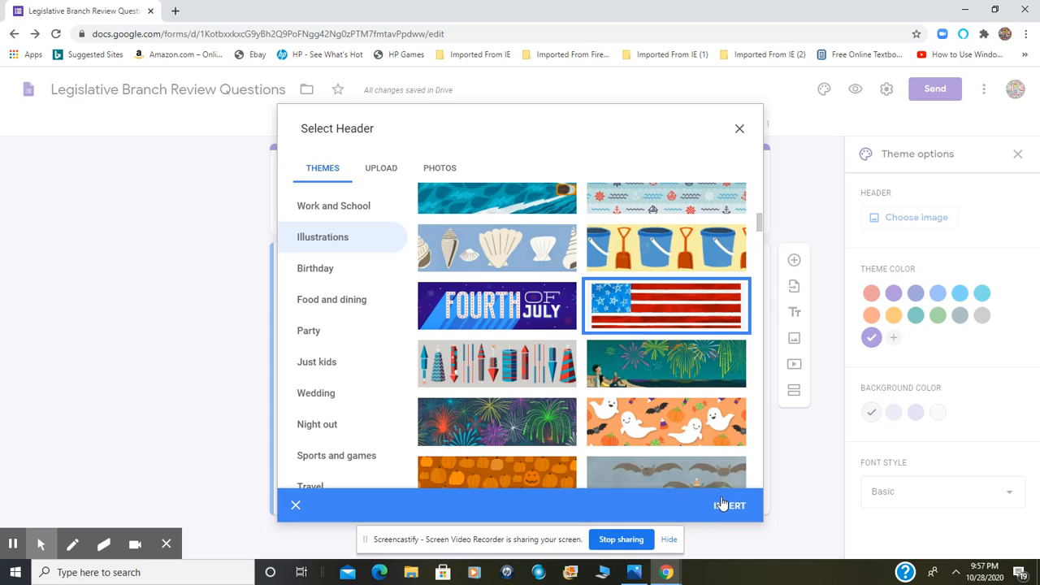
click(725, 503)
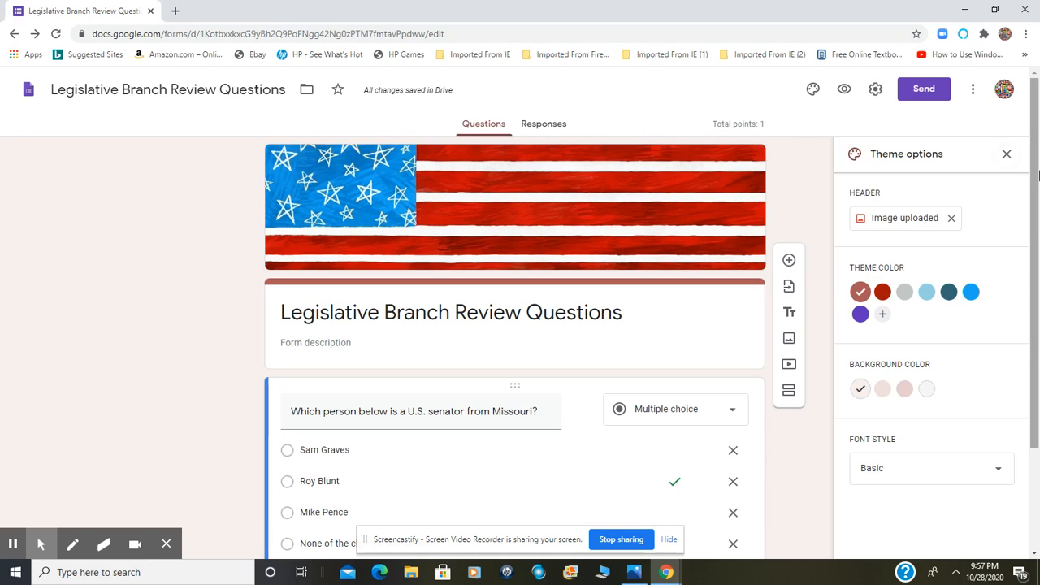
drag(1037, 185, 1033, 286)
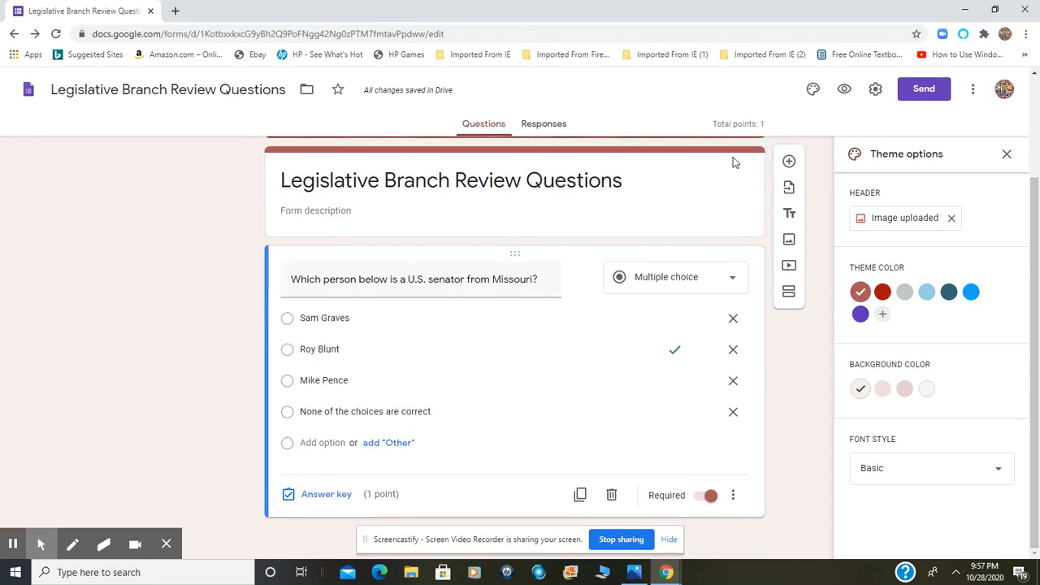
Turn on email address collection with response receipts set to Always, review the presentation and quiz settings, and save
click(876, 91)
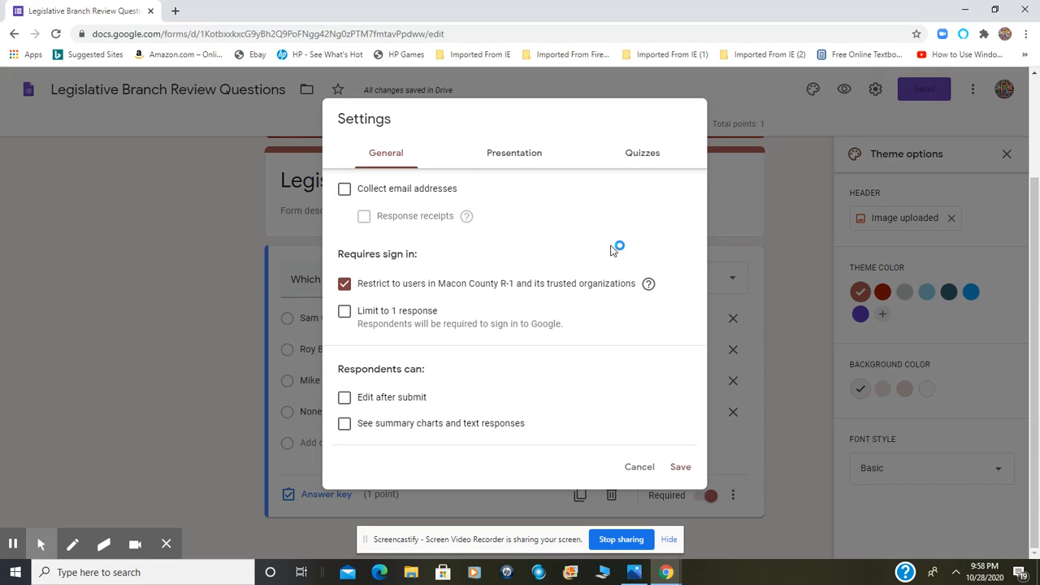
click(343, 191)
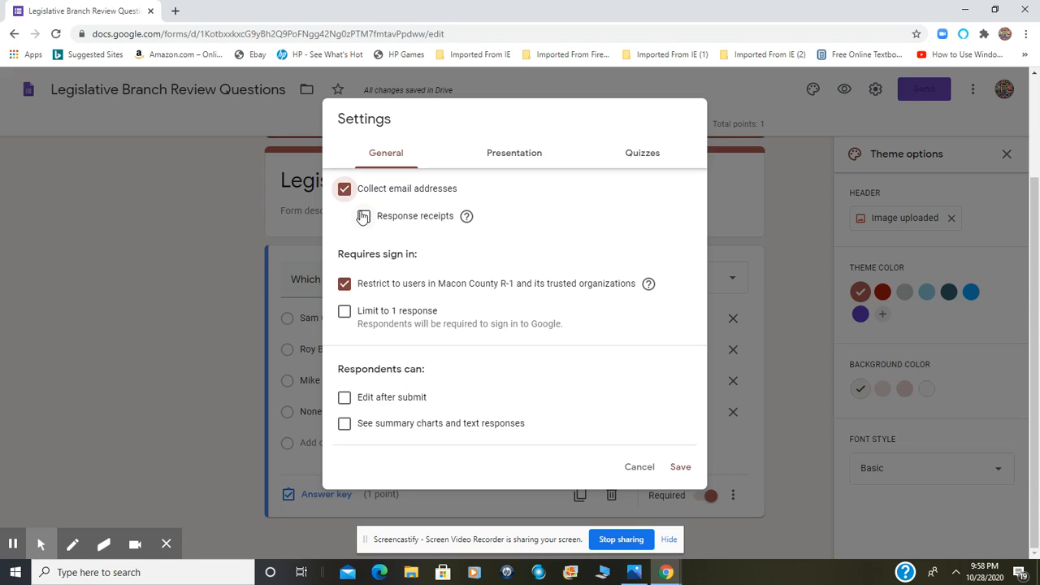
click(363, 216)
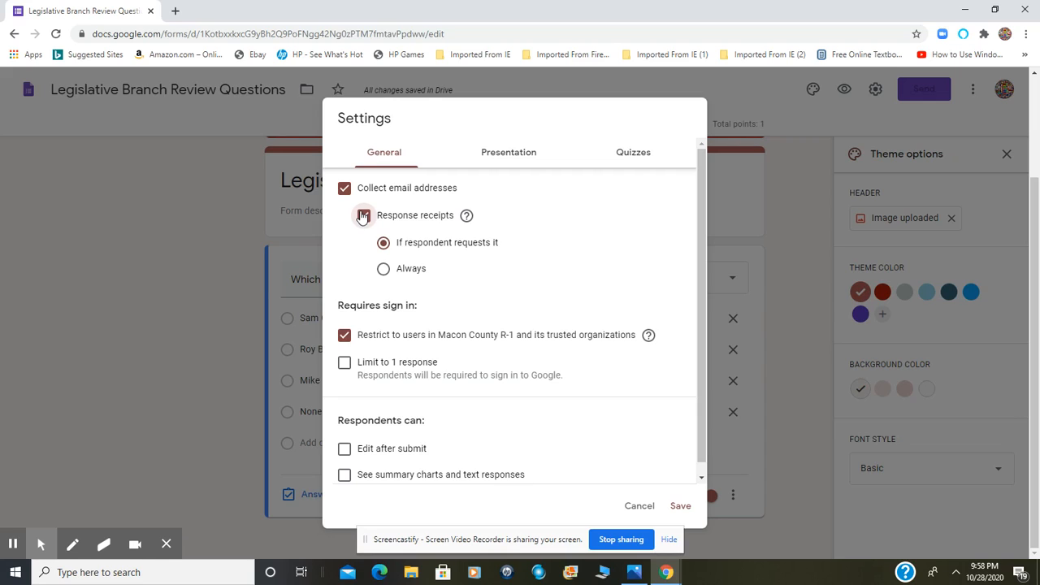
click(380, 274)
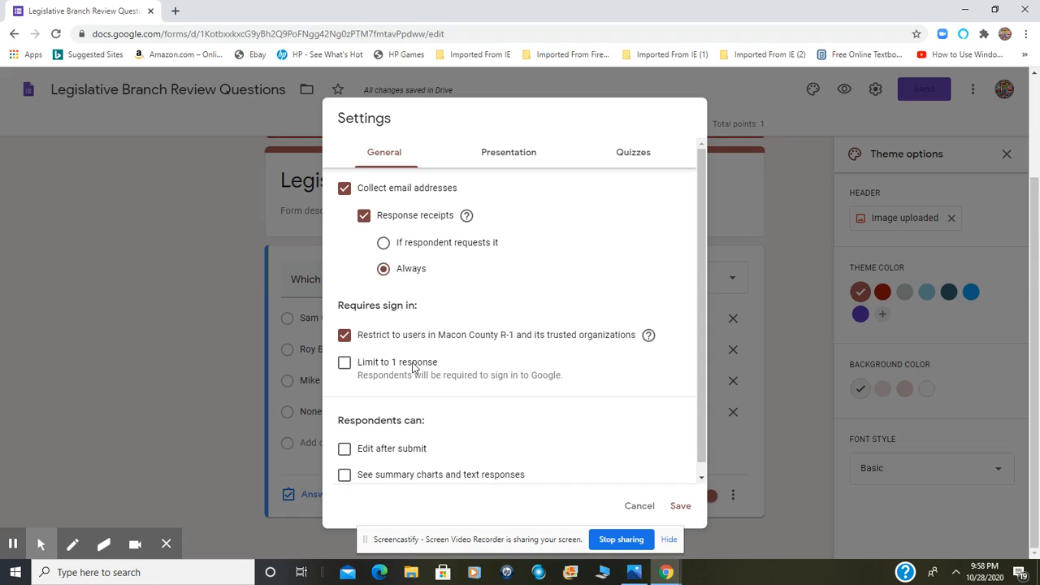
drag(700, 384, 703, 428)
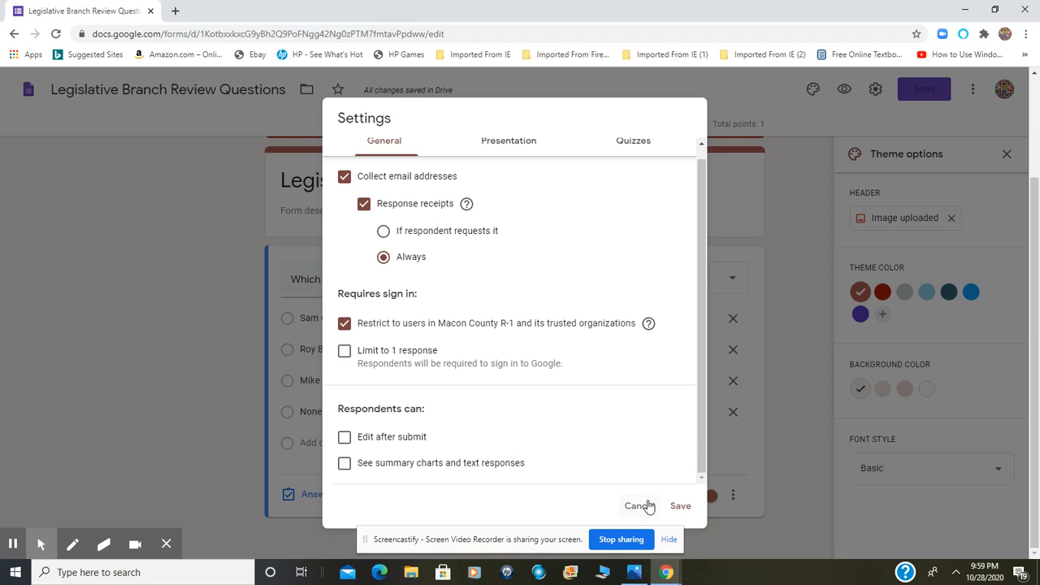
click(510, 145)
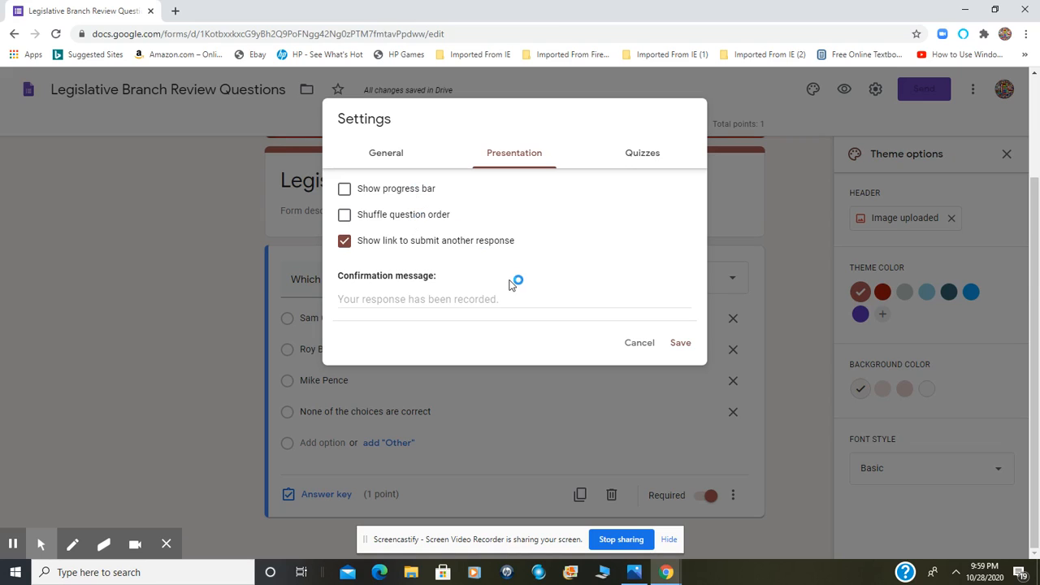
click(657, 157)
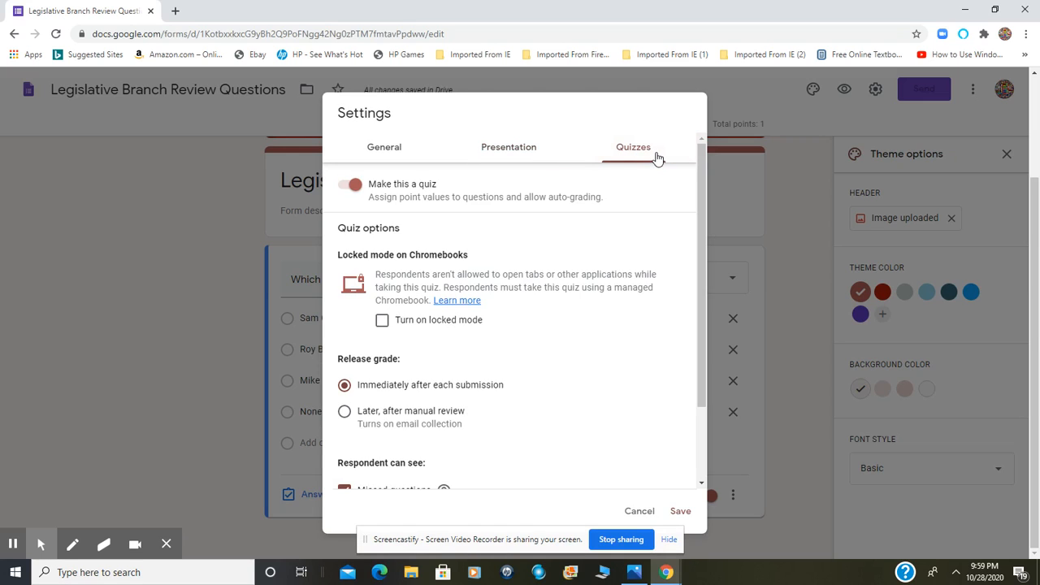
click(680, 511)
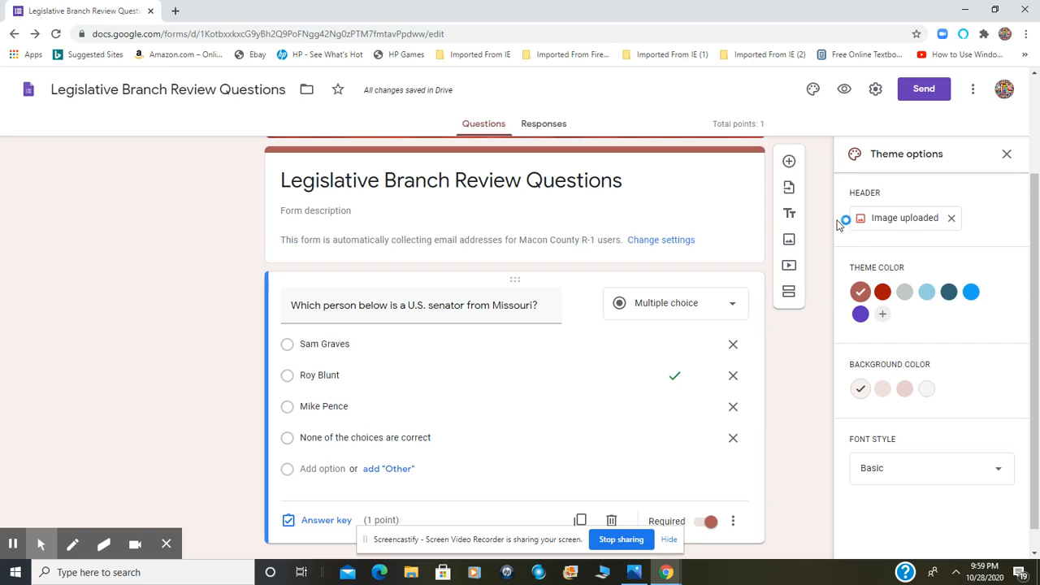
Preview the quiz as a respondent, check the form's responses, and return to its questions
click(846, 92)
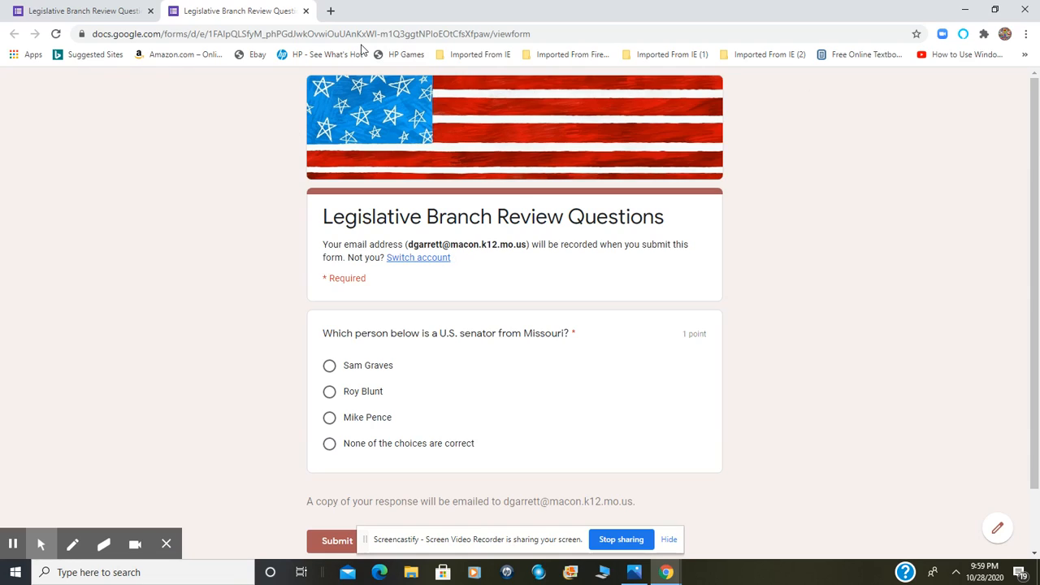
click(305, 11)
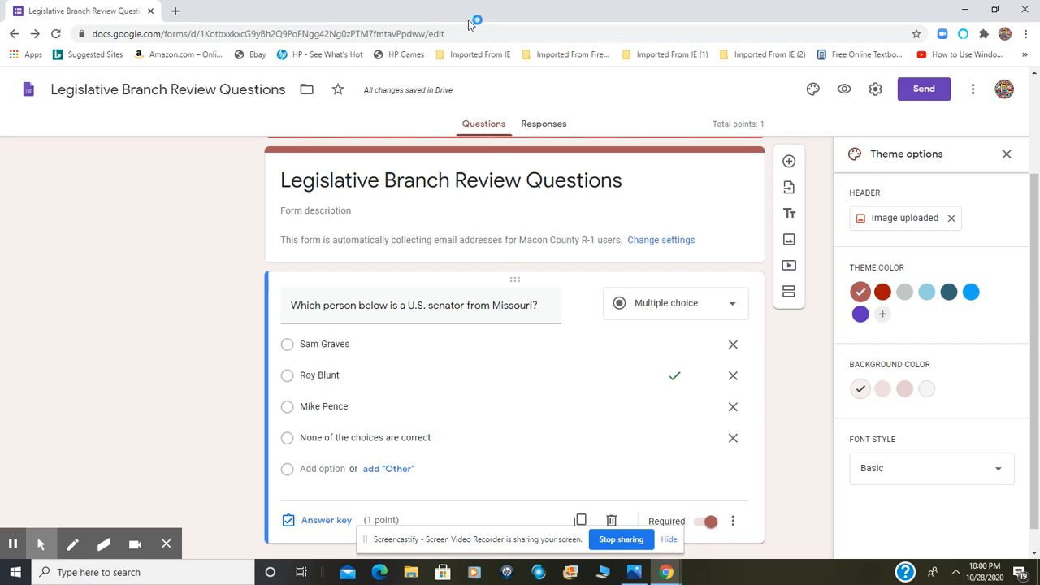
click(544, 124)
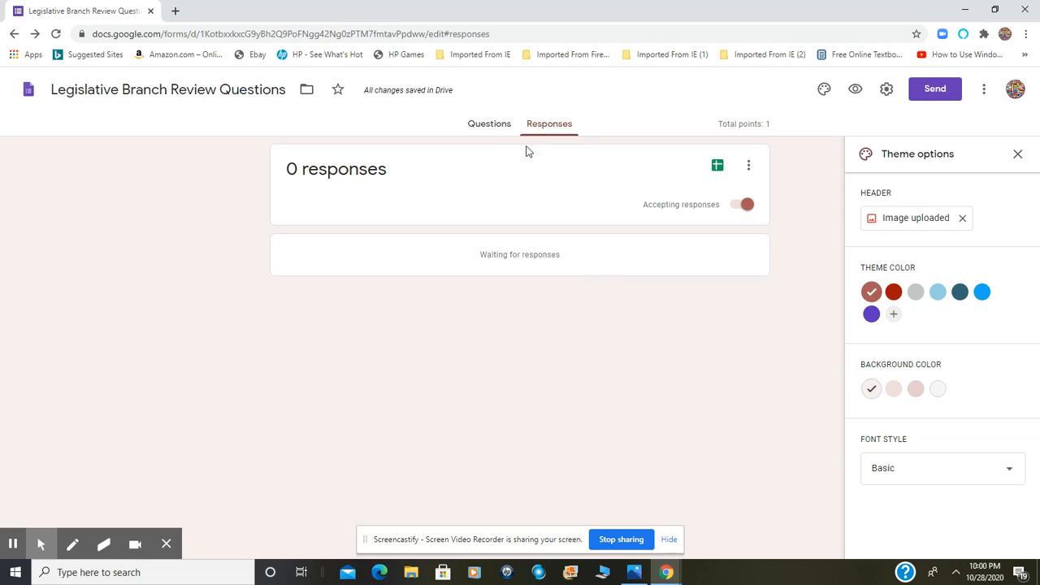
click(501, 127)
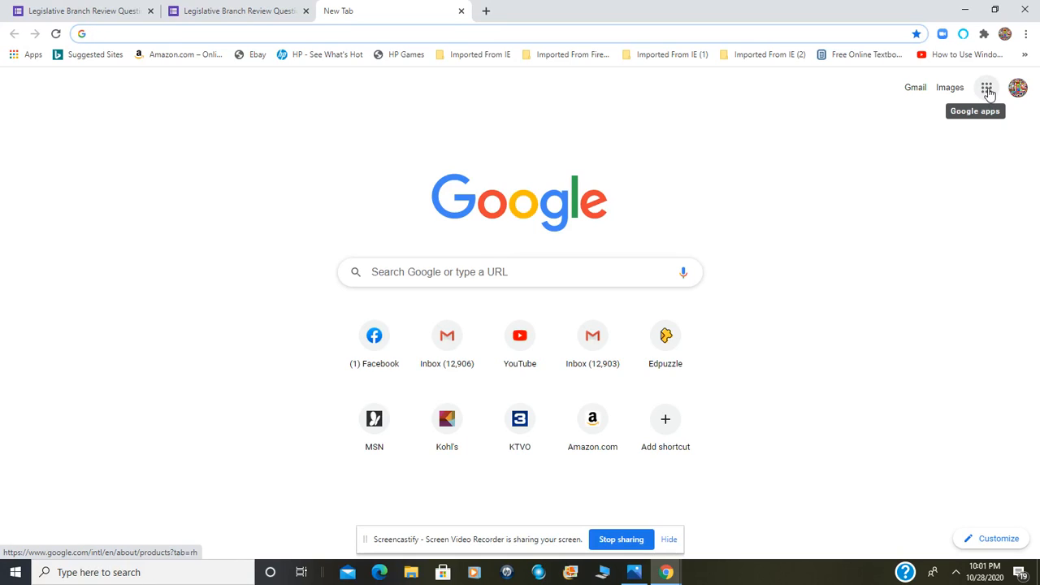
Switch to Google Sites from a new browser tab and open the "U.S. Government" site for editing
click(987, 92)
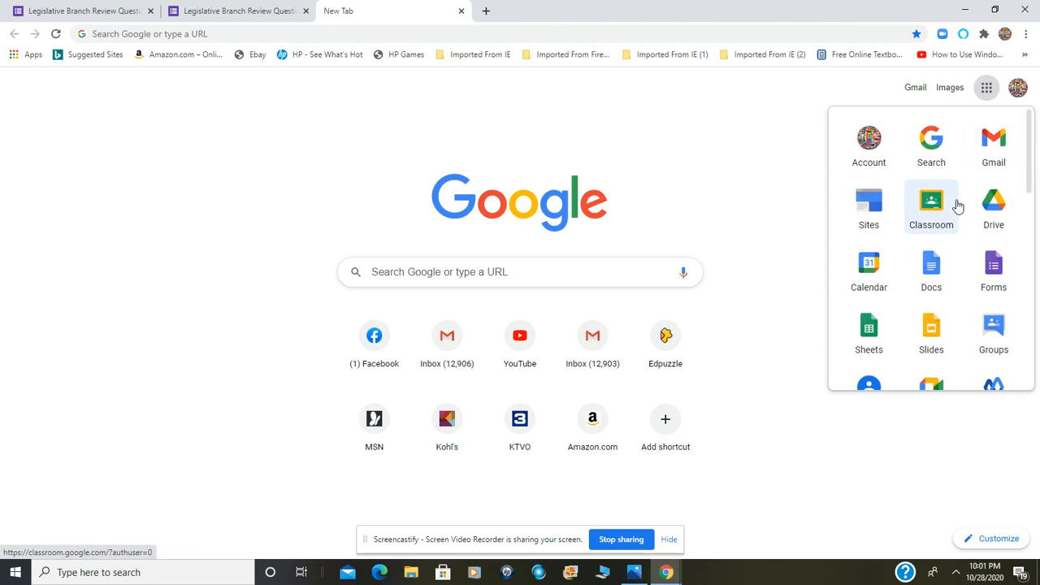
click(882, 211)
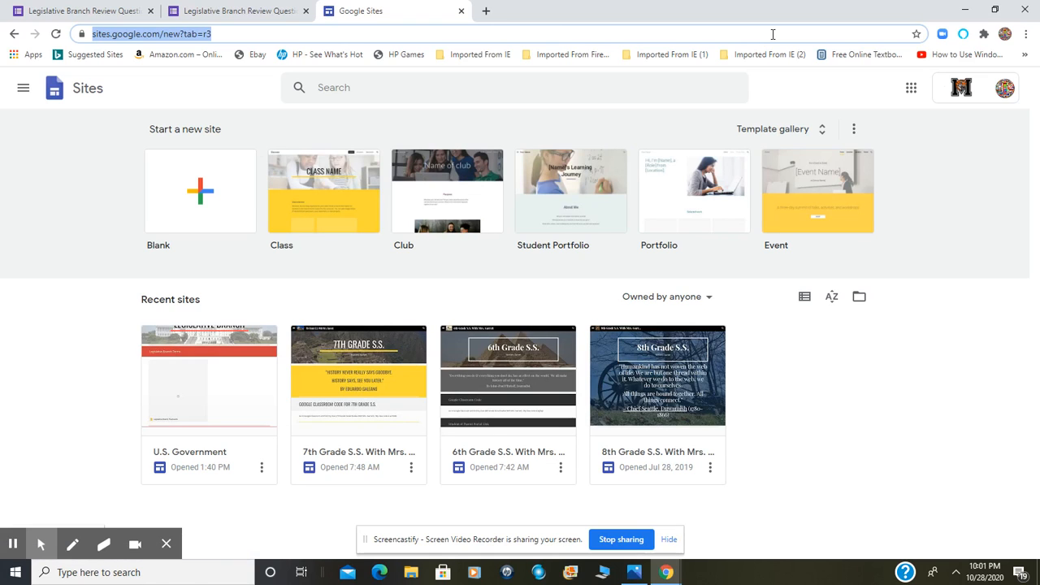
click(195, 388)
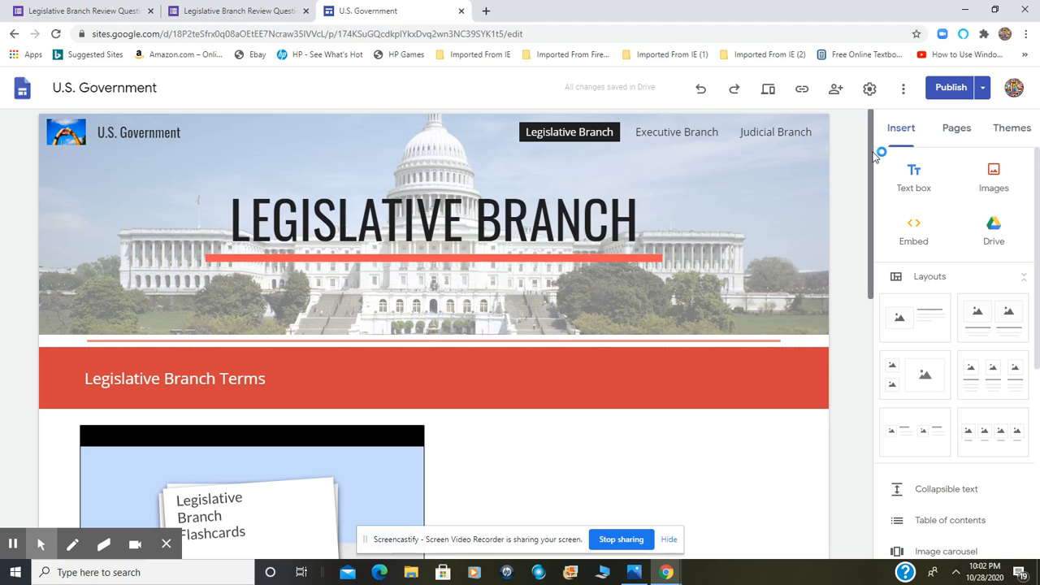
Add a text box reading "Review Questions" below the Schoolhouse Rock video on the Legislative Branch page
drag(873, 148, 845, 450)
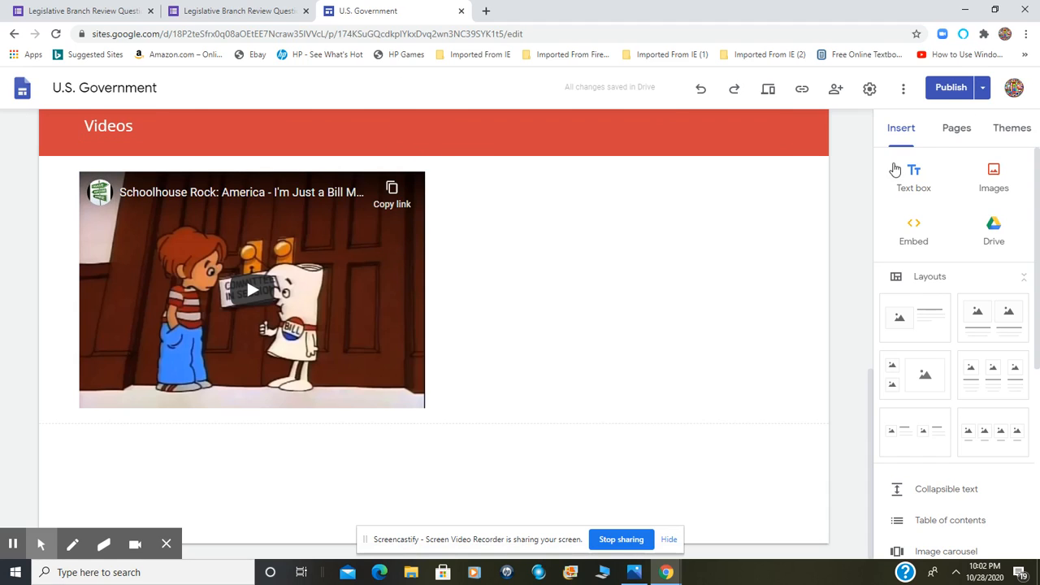
click(682, 398)
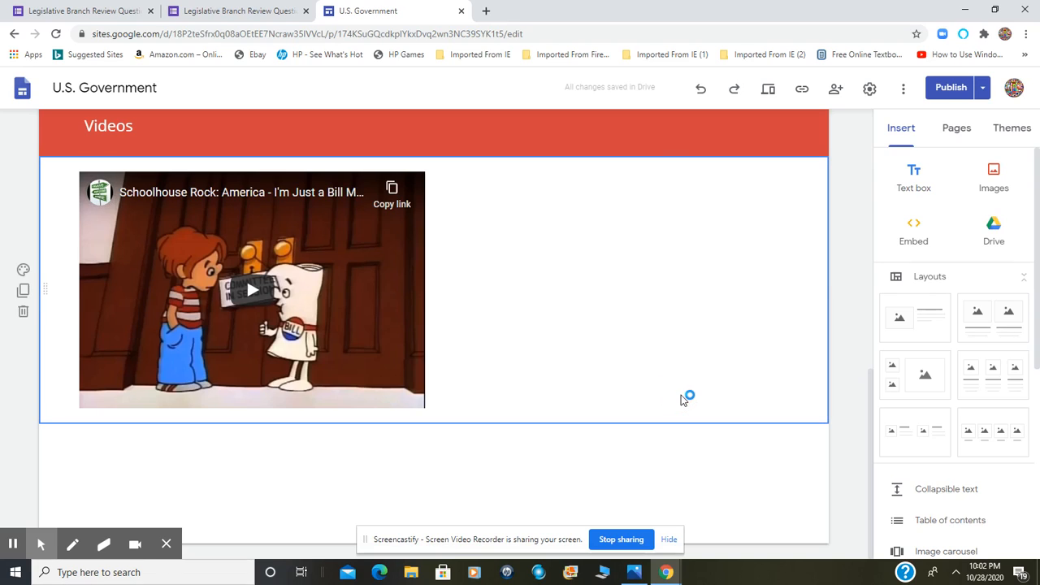
click(911, 174)
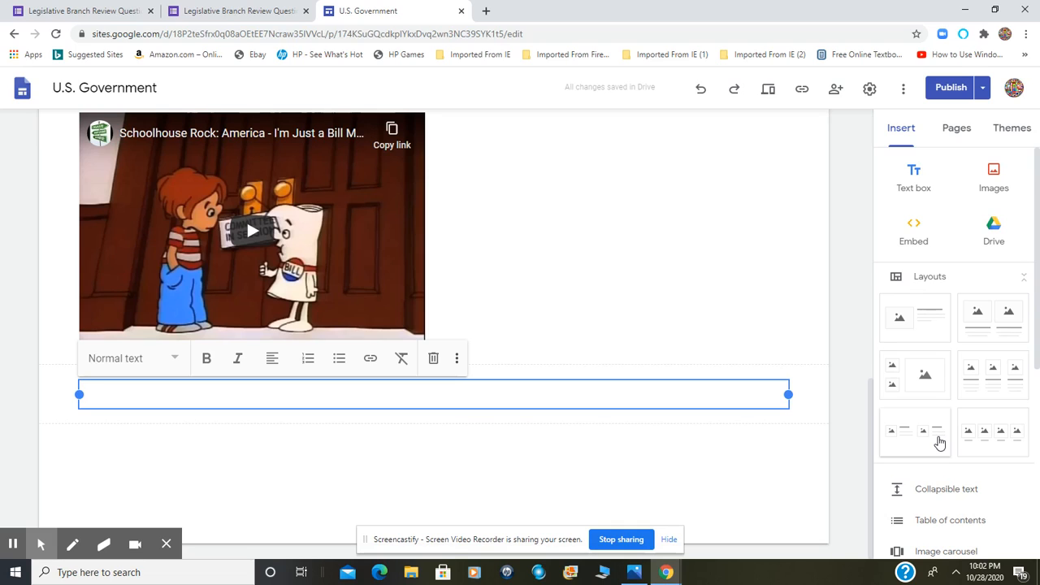
text(Review Questio)
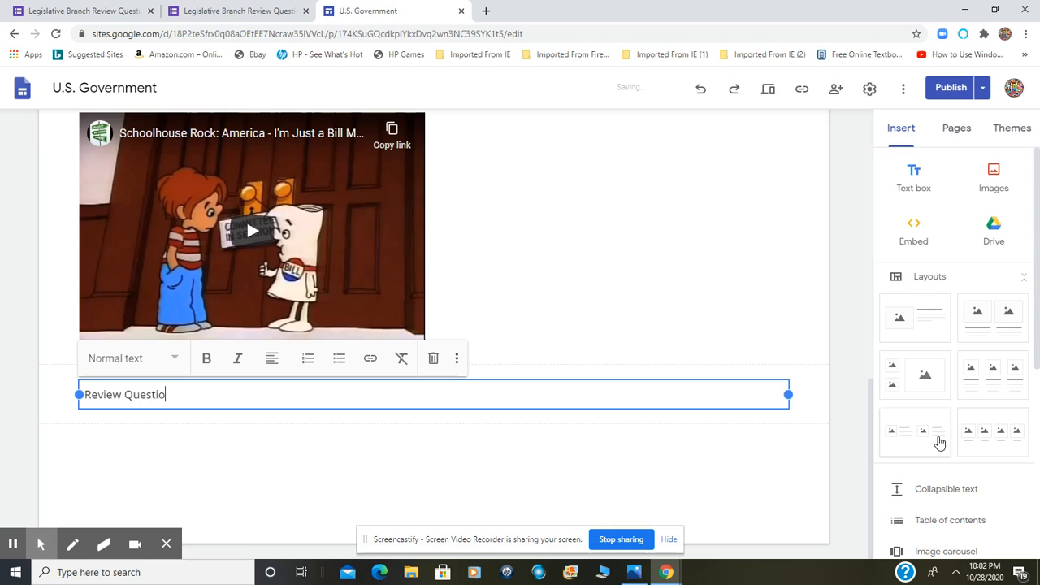
text(ns)
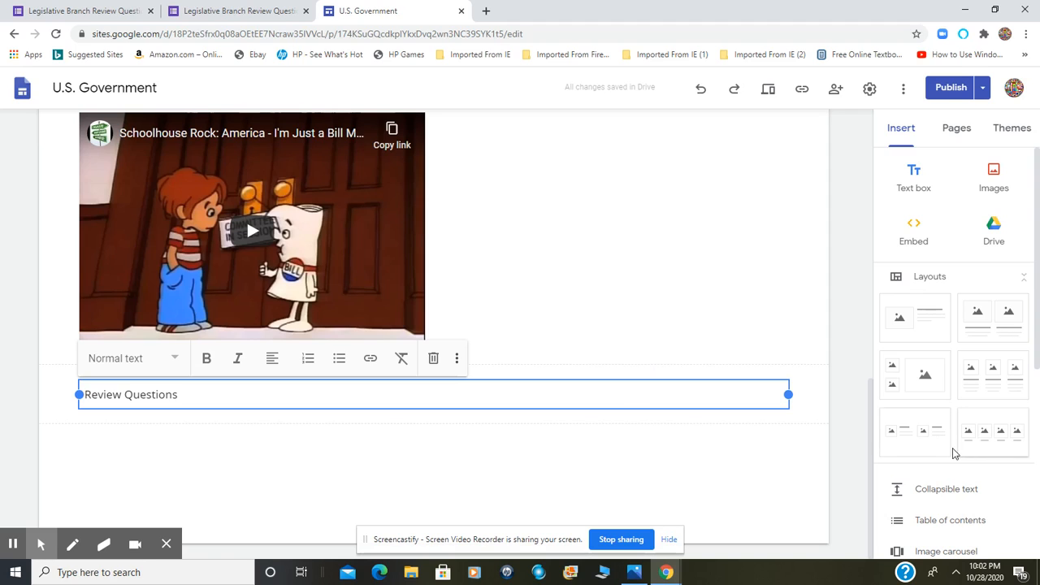
Set the "Review Questions" section background to Emphasis 2
drag(871, 415, 869, 389)
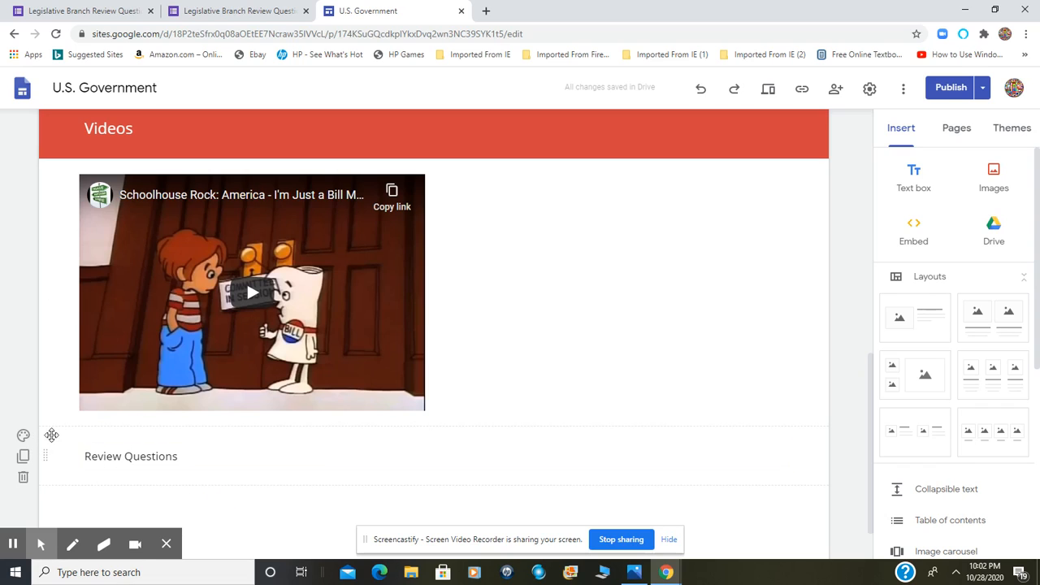
click(25, 436)
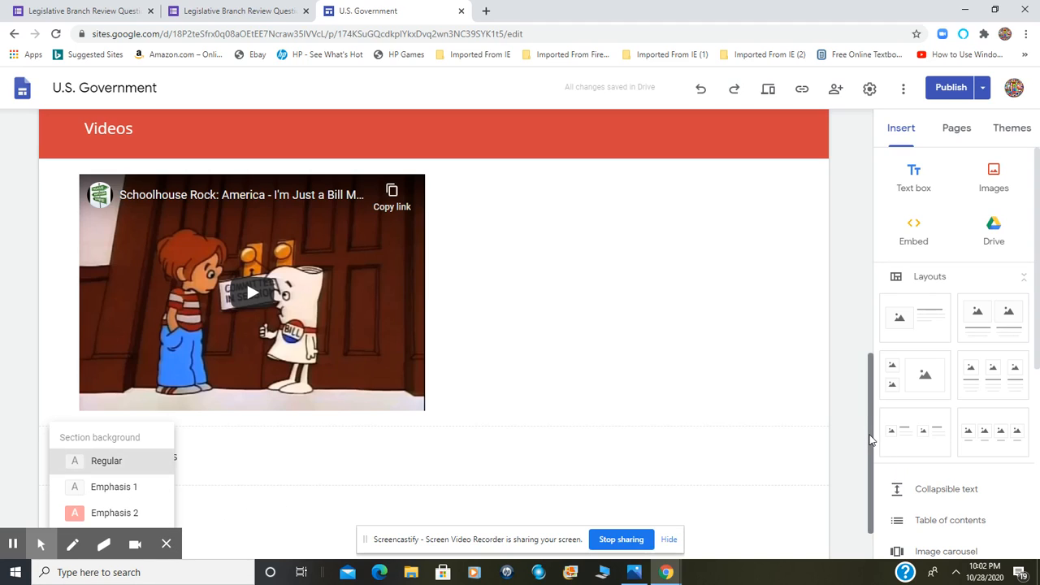
drag(869, 436, 865, 480)
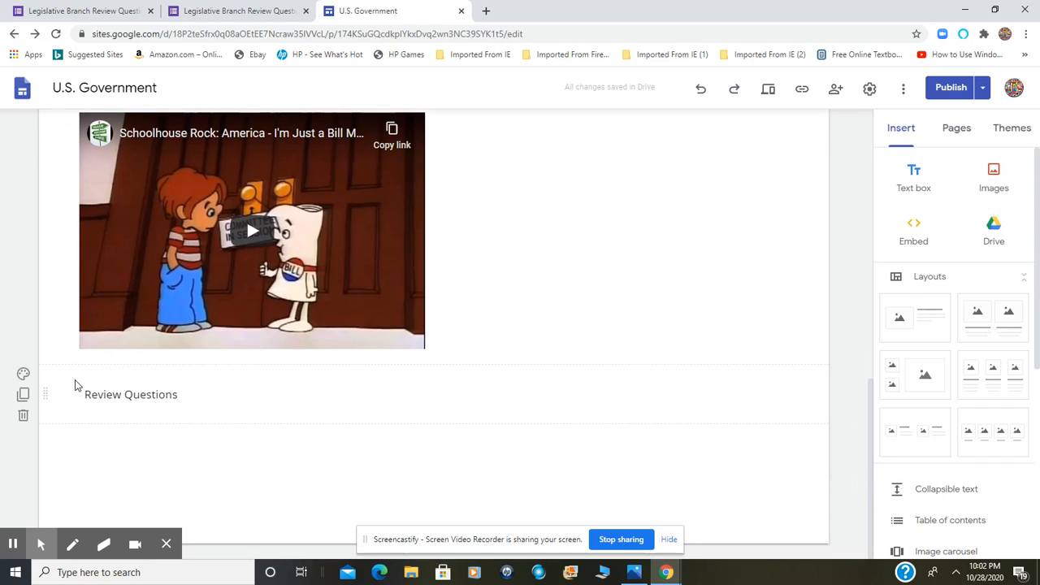
click(22, 374)
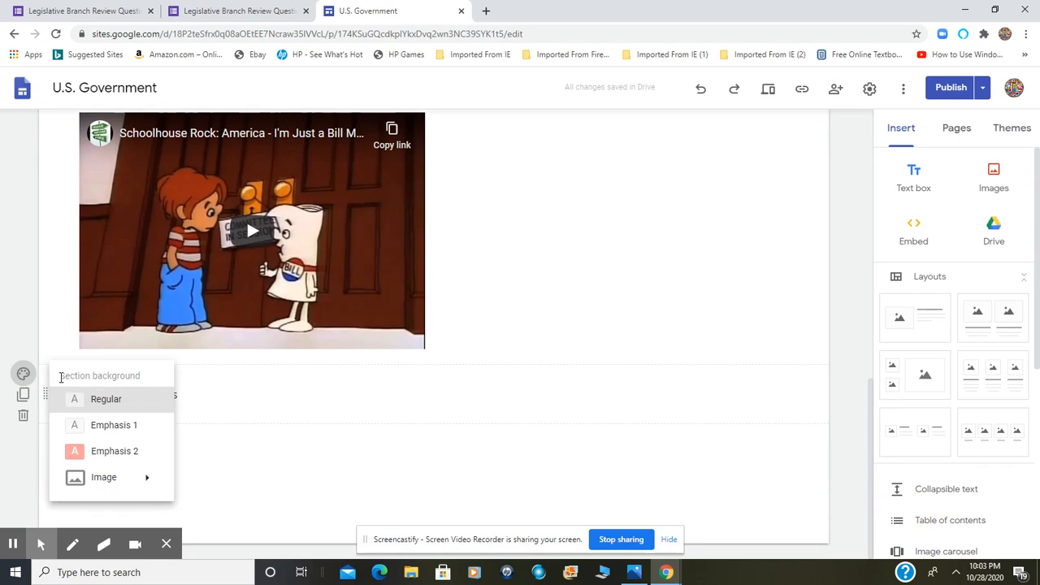
click(103, 450)
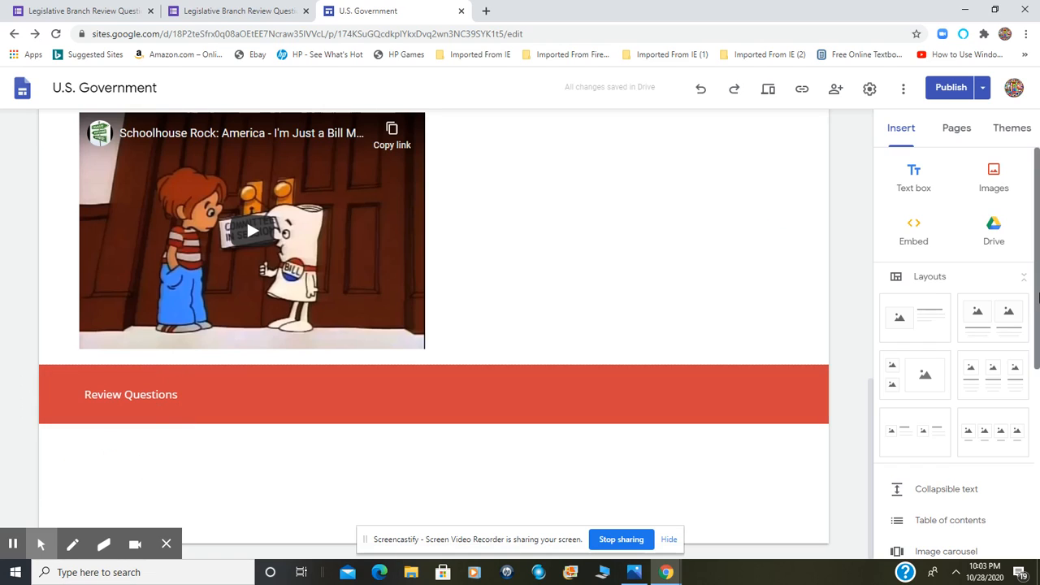
Format the "Review Questions" text as a Subheading after trying the Heading style
click(886, 475)
drag(878, 457, 871, 437)
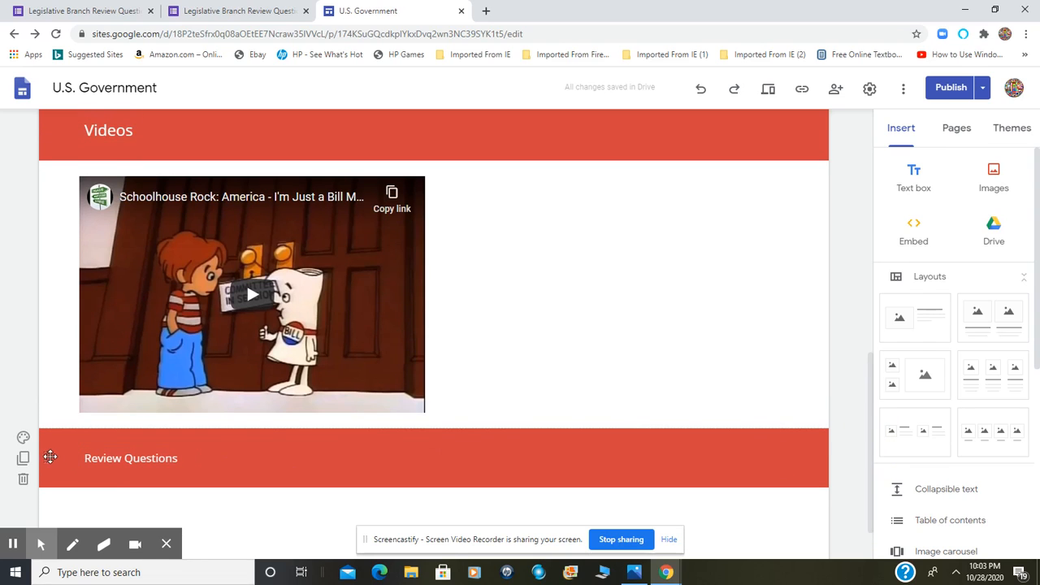
click(126, 458)
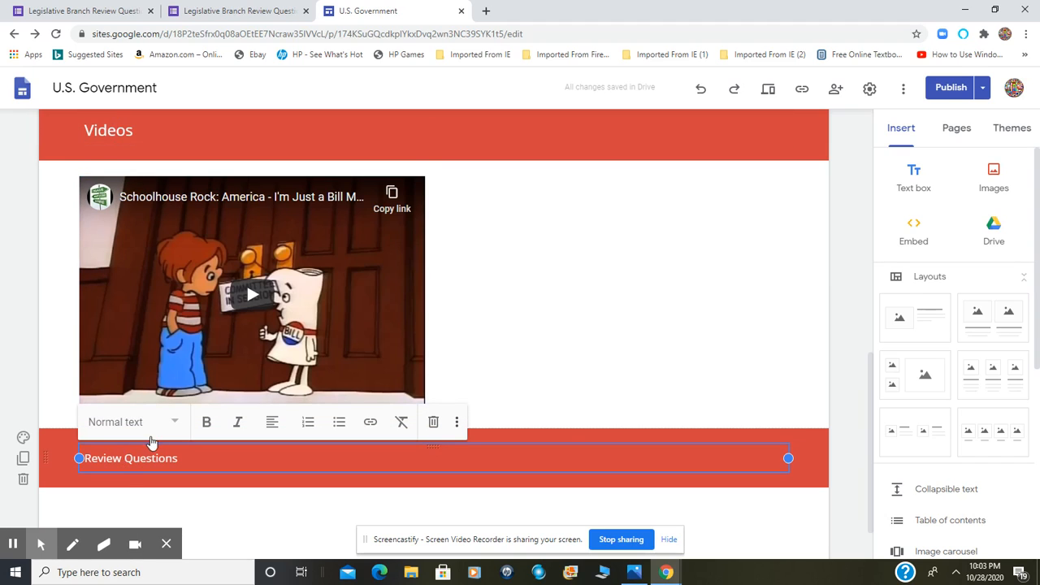
click(176, 426)
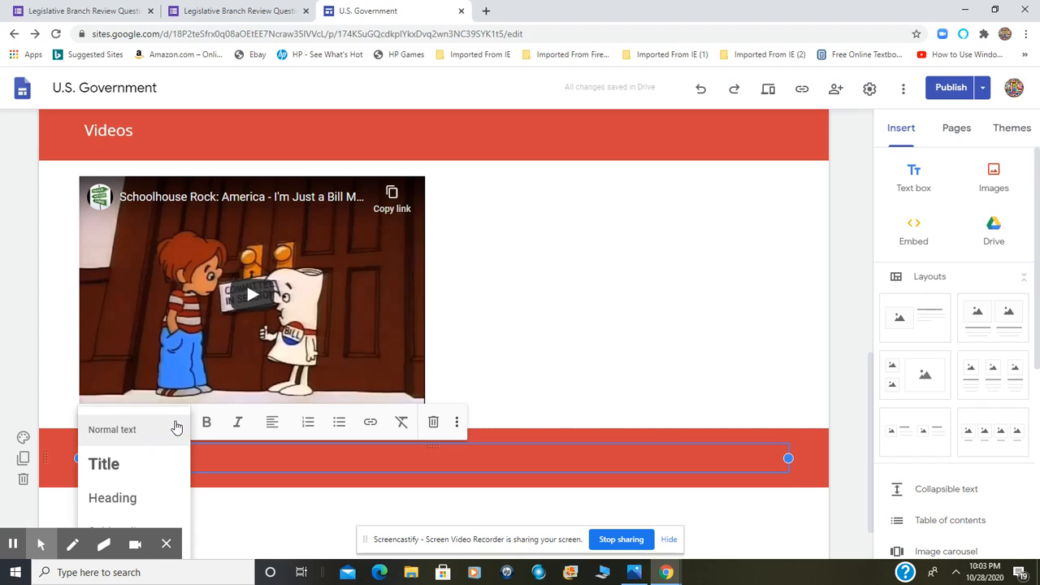
click(149, 501)
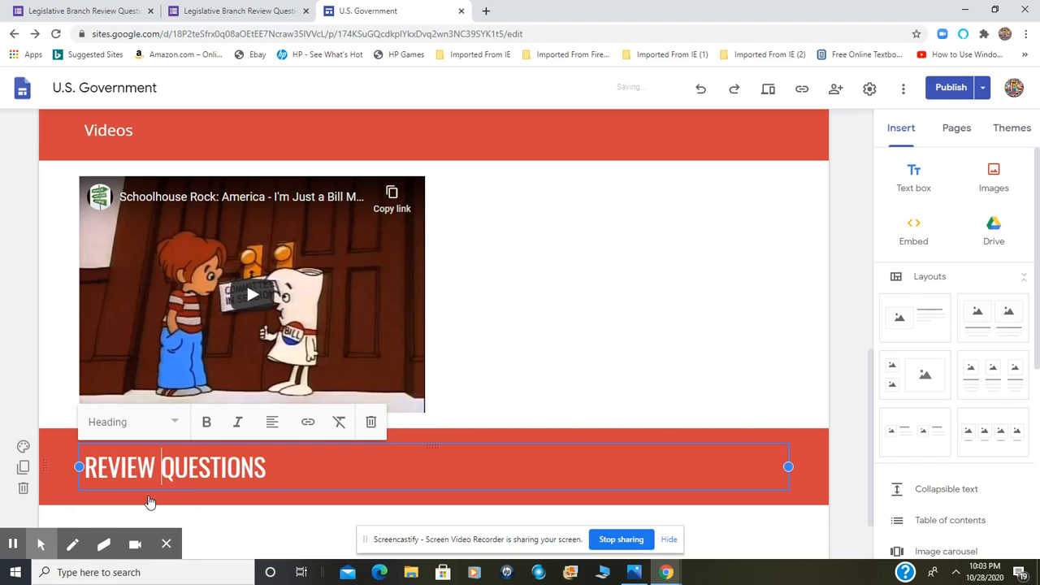
click(171, 422)
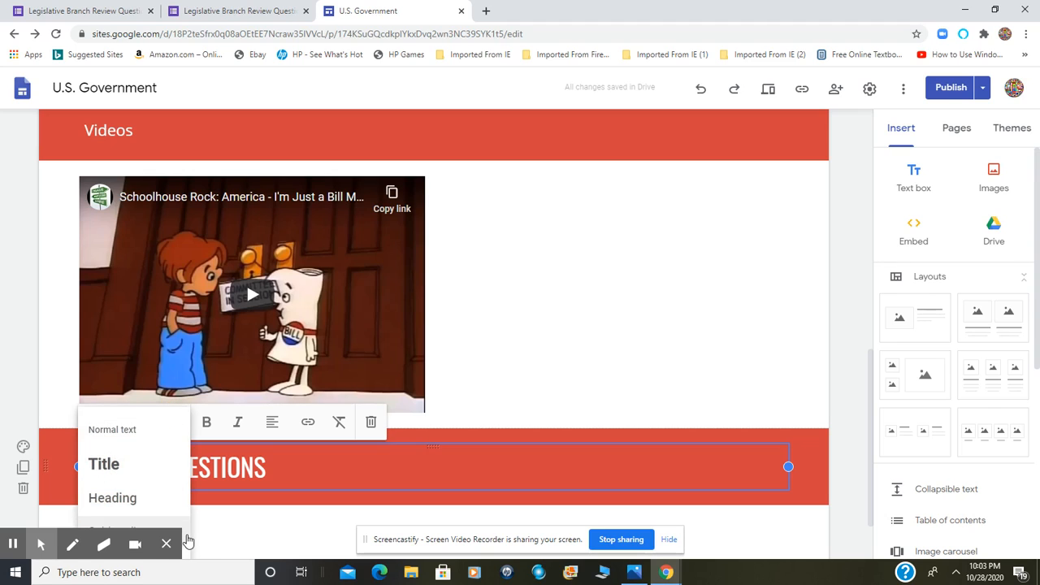
click(185, 535)
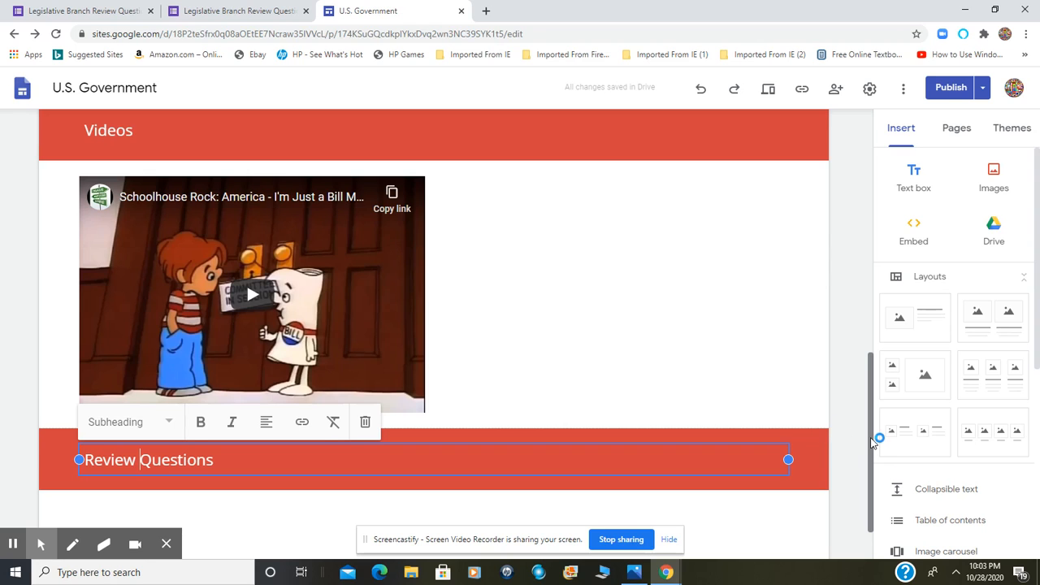
drag(871, 440, 870, 438)
click(774, 396)
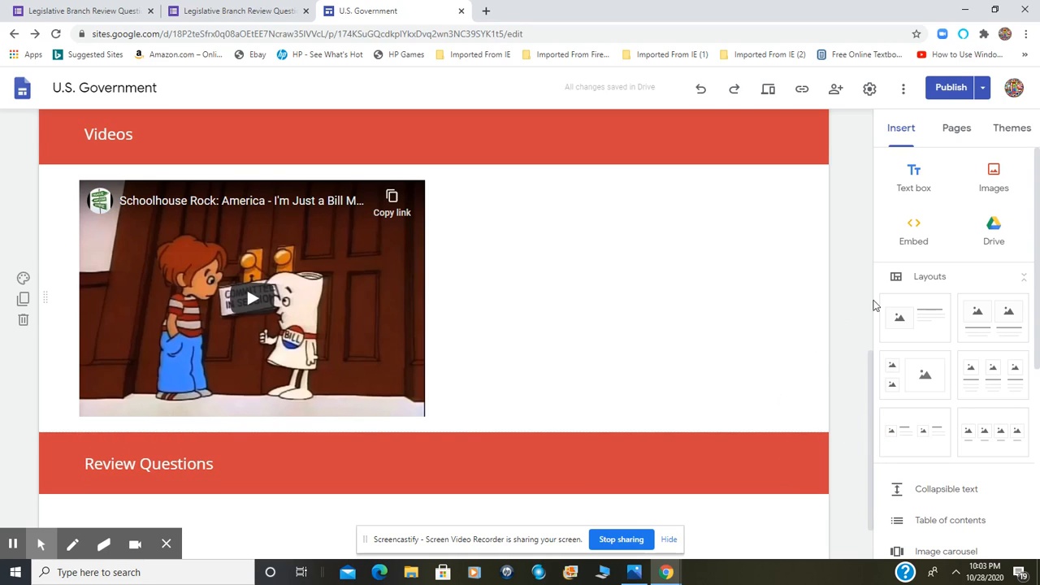
Insert a divider and move it between the Schoolhouse Rock video and the "Review Questions" banner
drag(1035, 244, 1037, 386)
click(928, 367)
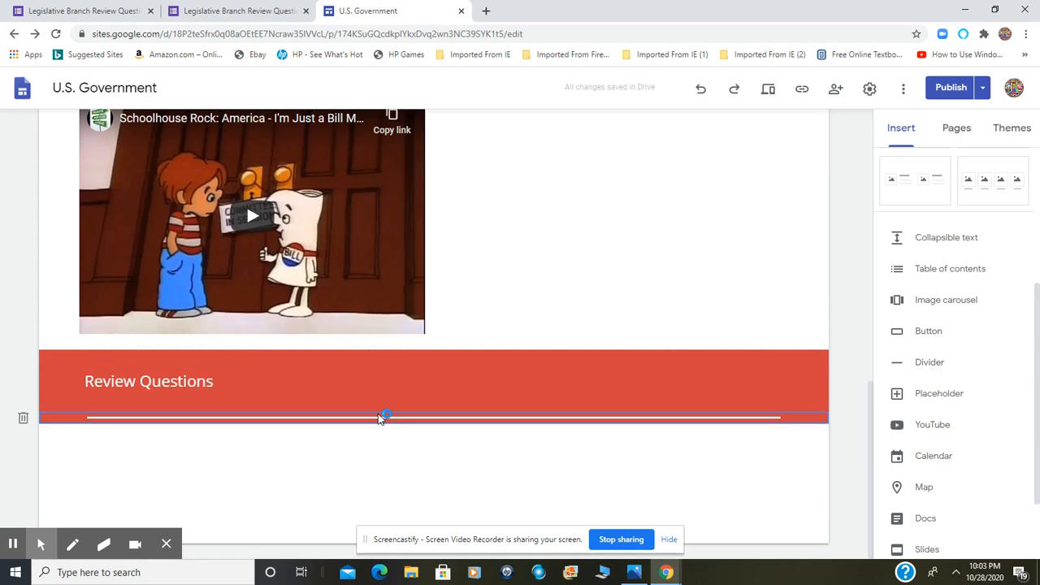
click(377, 420)
drag(75, 420, 75, 343)
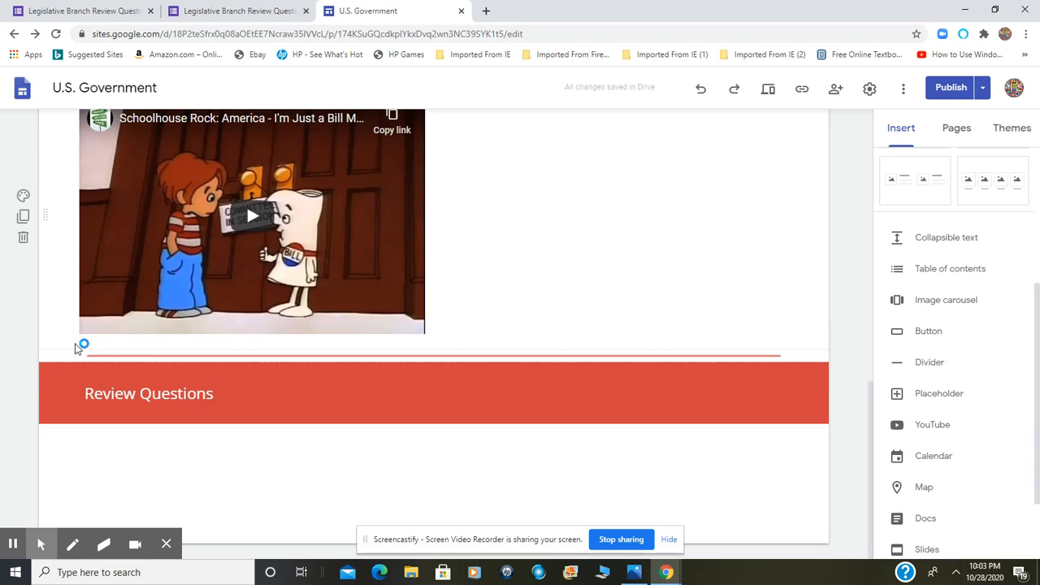
click(675, 269)
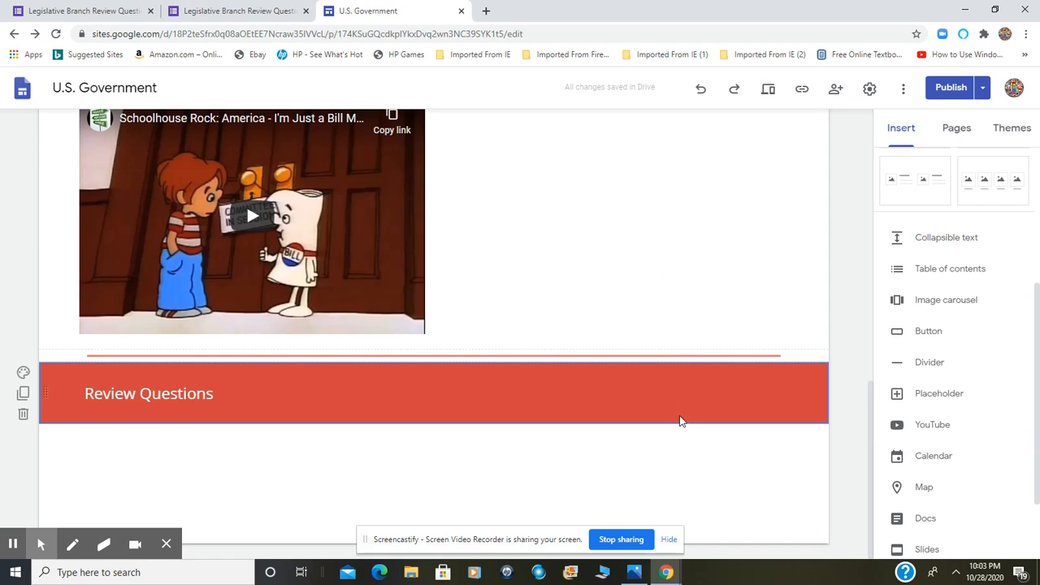
Search Google Drive for "Legislative Branch" and insert the Legislative Branch Review Questions form into the page
click(869, 470)
scroll(1032, 350, up, 3)
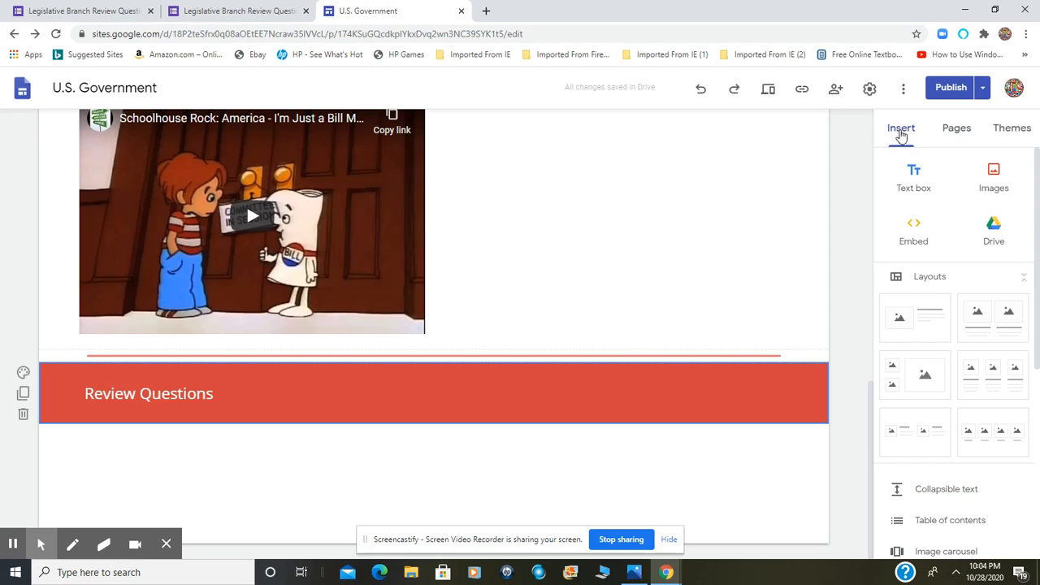
click(996, 231)
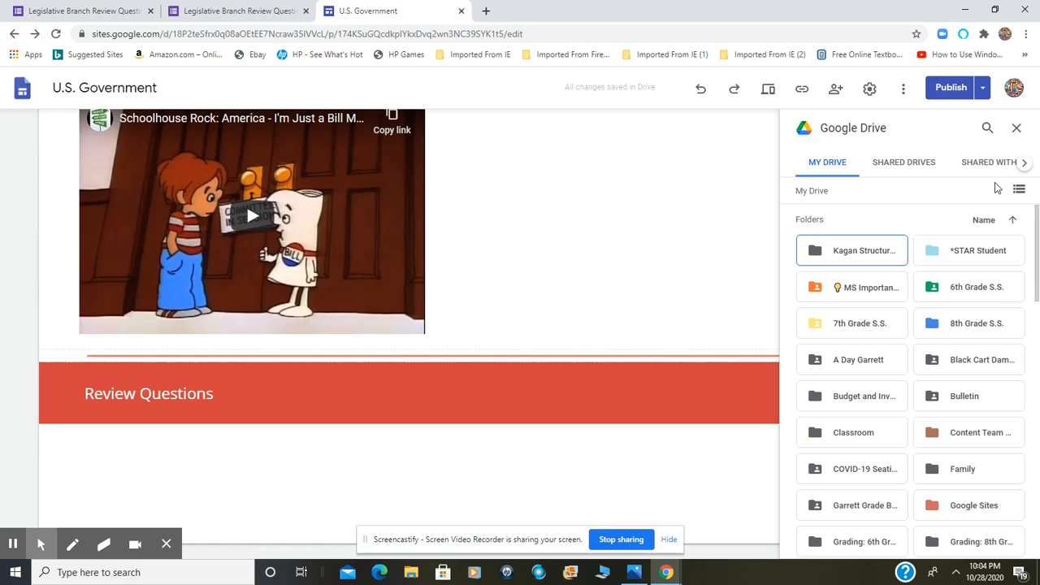
click(987, 129)
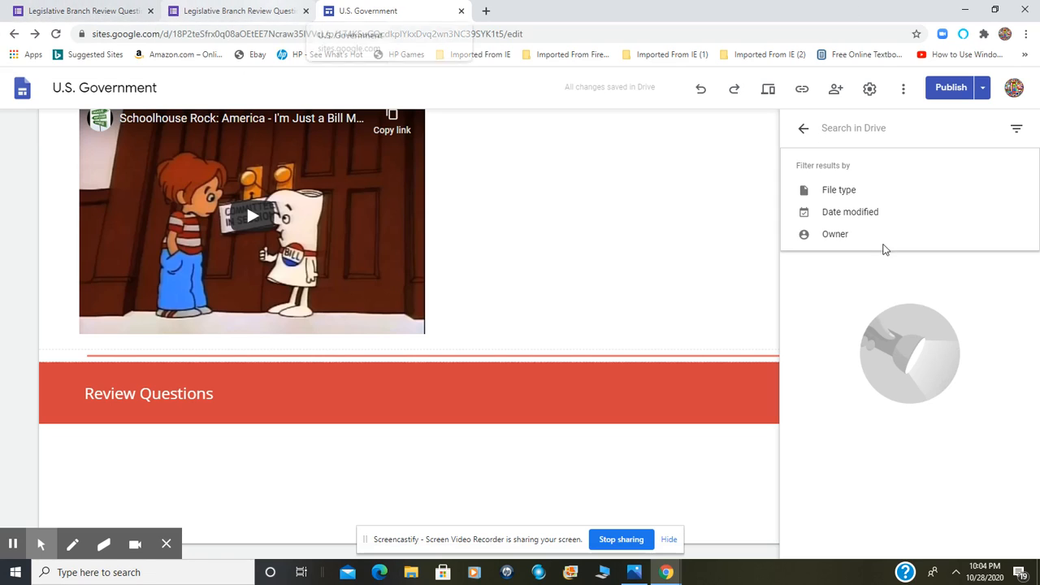
text(Legisl)
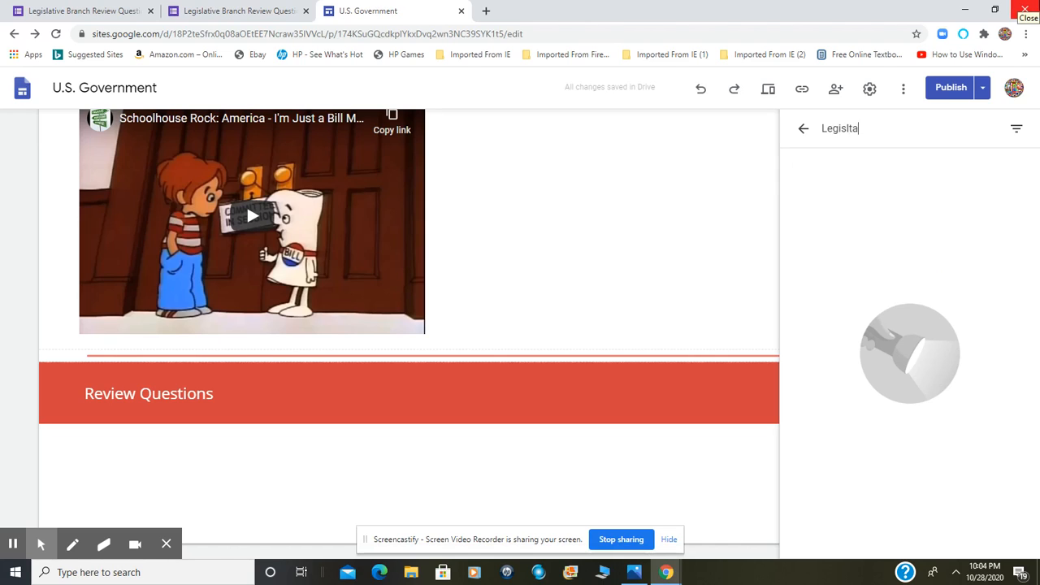
text(ative Branch)
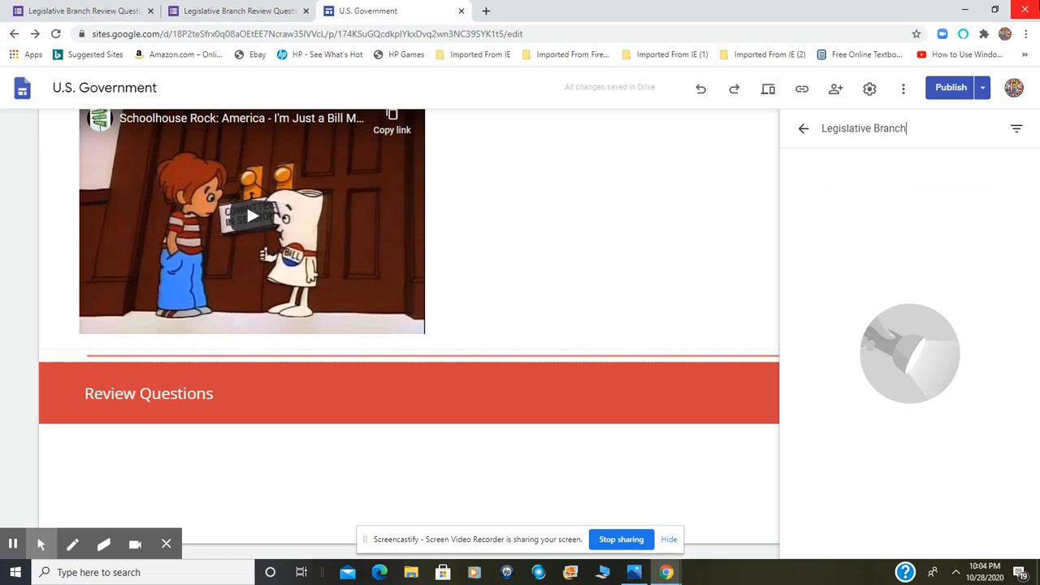
key(Return)
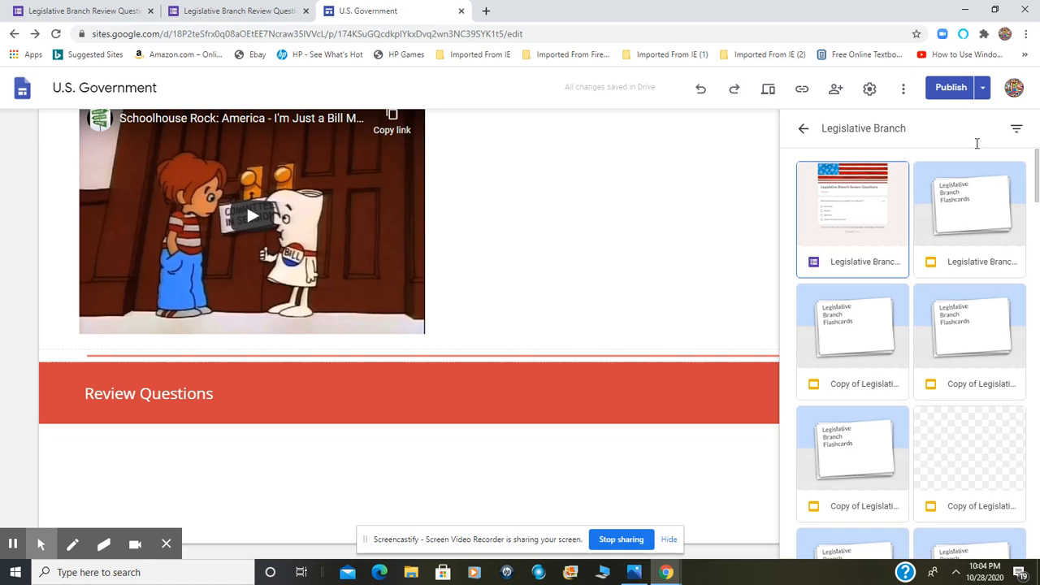
click(843, 239)
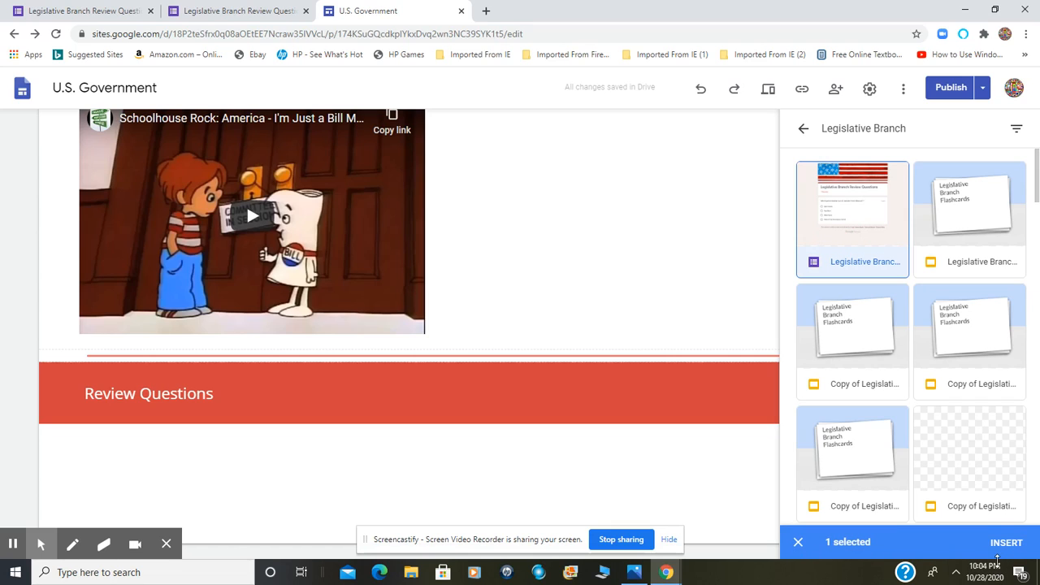
click(997, 543)
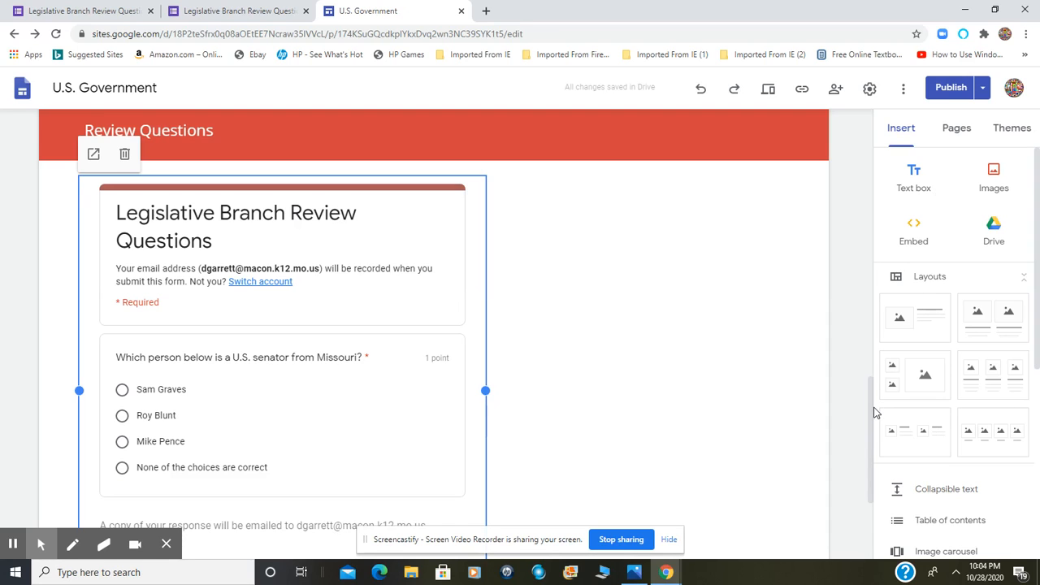
Shrink the embedded form to a small box beneath the "Review Questions" banner that shows only its title card
drag(873, 408, 869, 450)
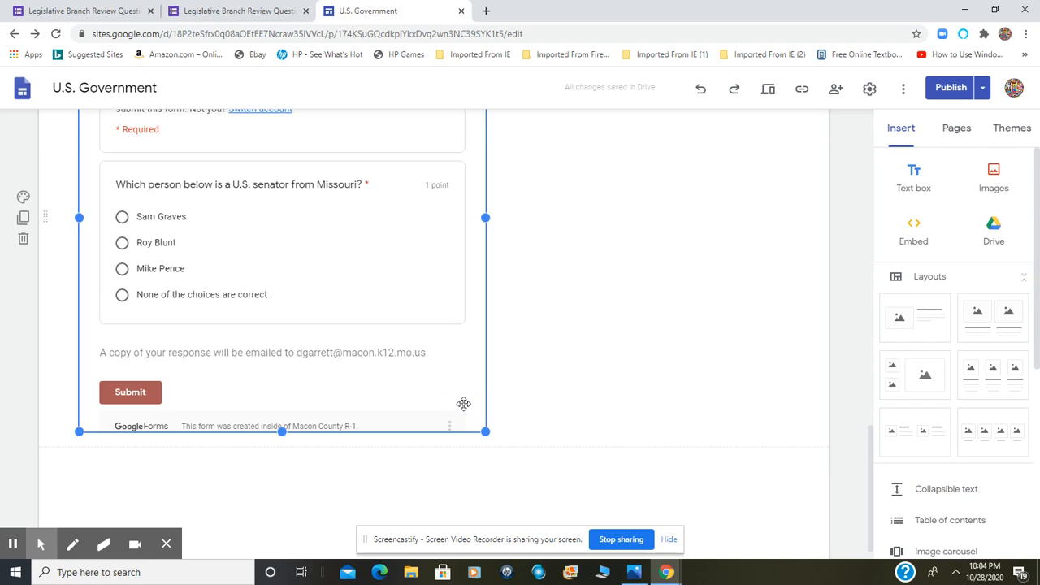
click(463, 403)
drag(485, 431, 364, 229)
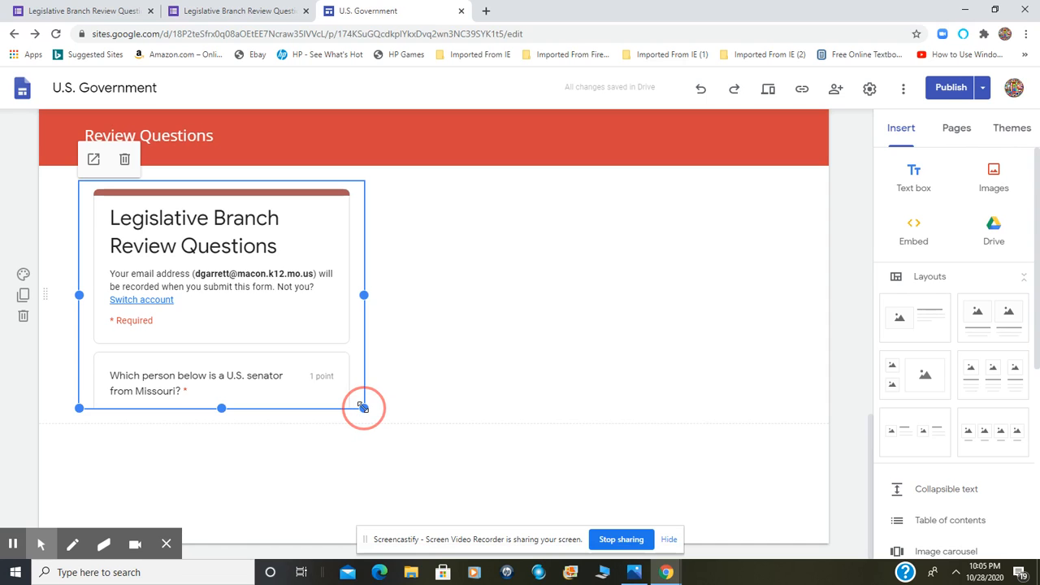
drag(363, 407, 325, 376)
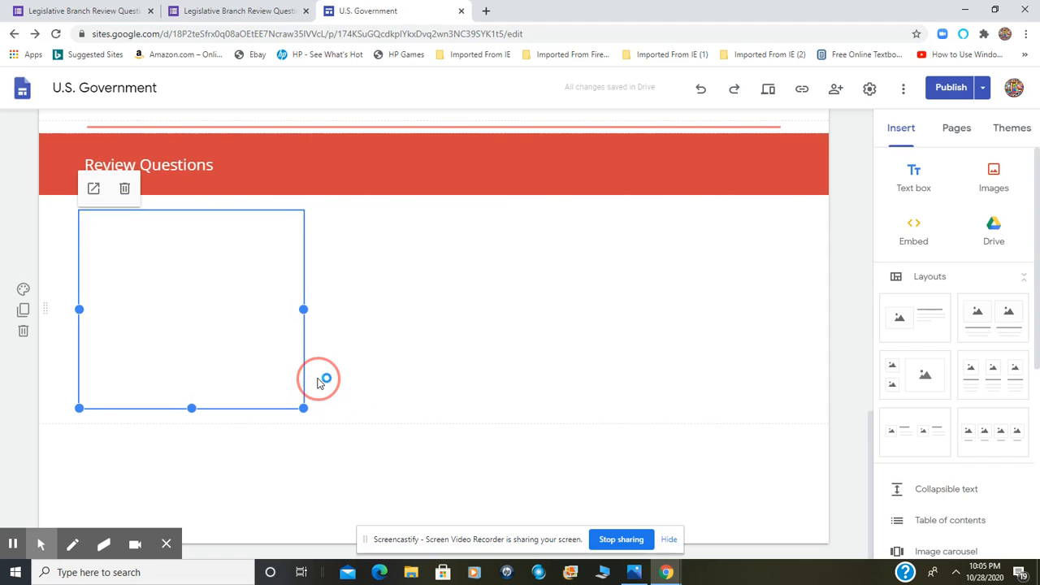
click(257, 415)
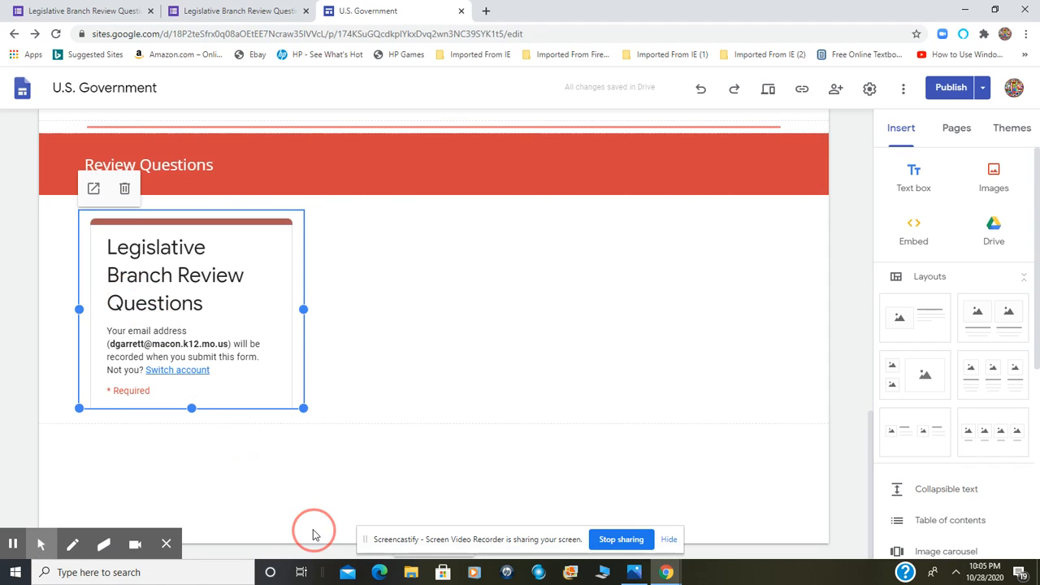
click(313, 500)
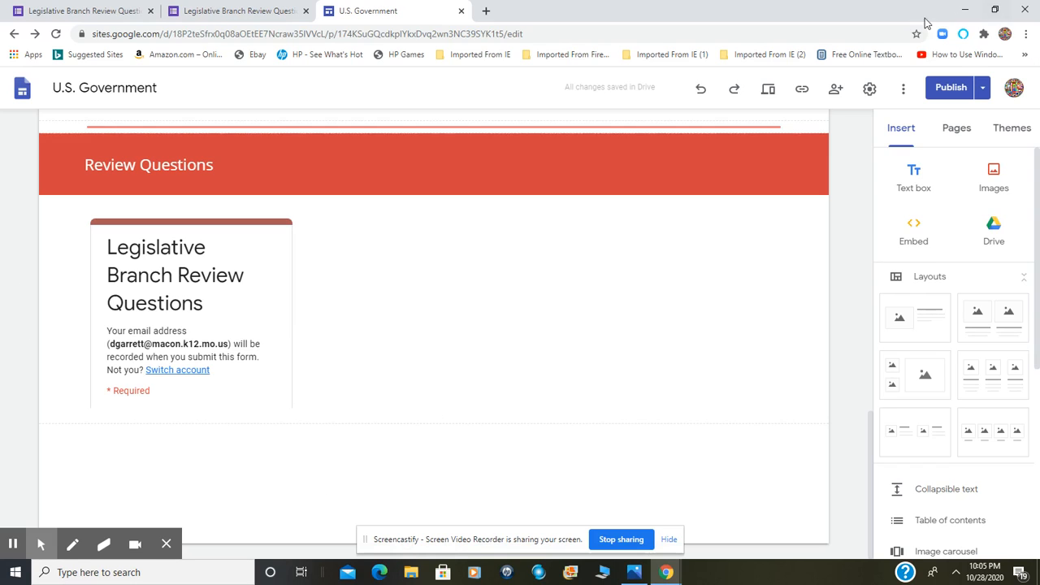
Review the site changes and publish the updated Legislative Branch page
click(949, 91)
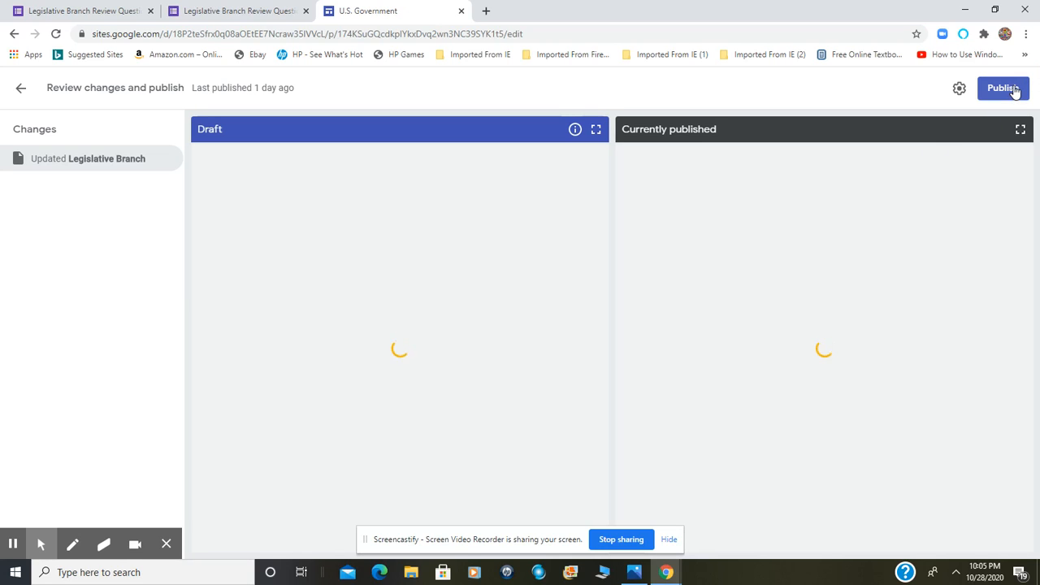
click(1004, 88)
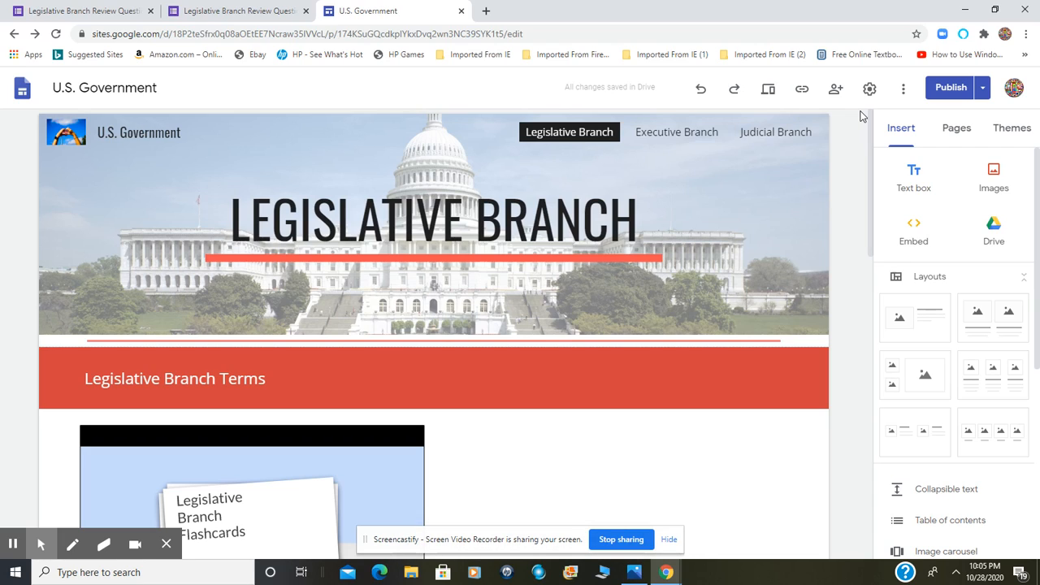
Preview the site, open the embedded review form in its own tab to examine it, and close that tab
click(766, 91)
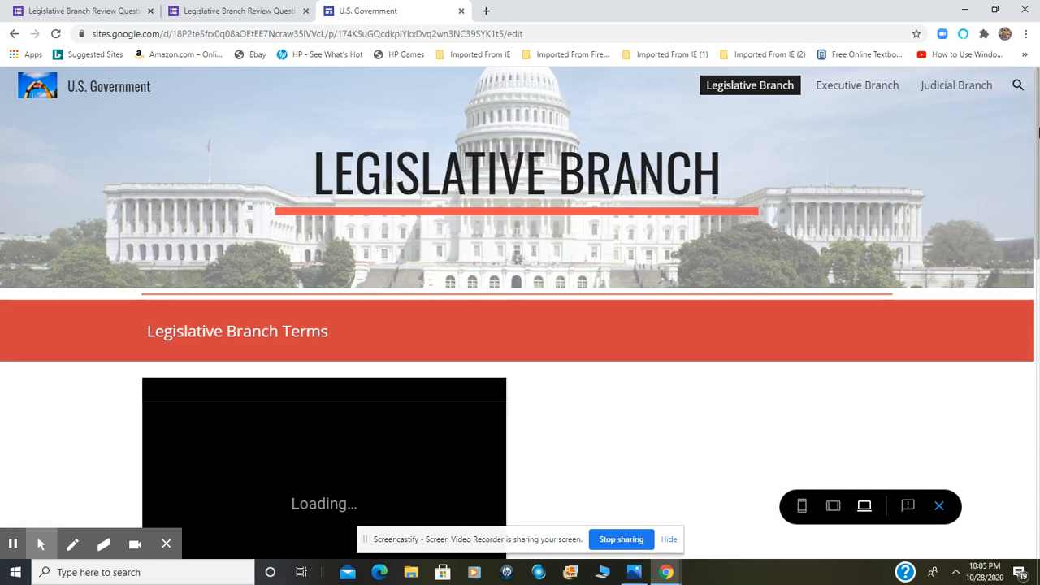
drag(1037, 130, 1037, 443)
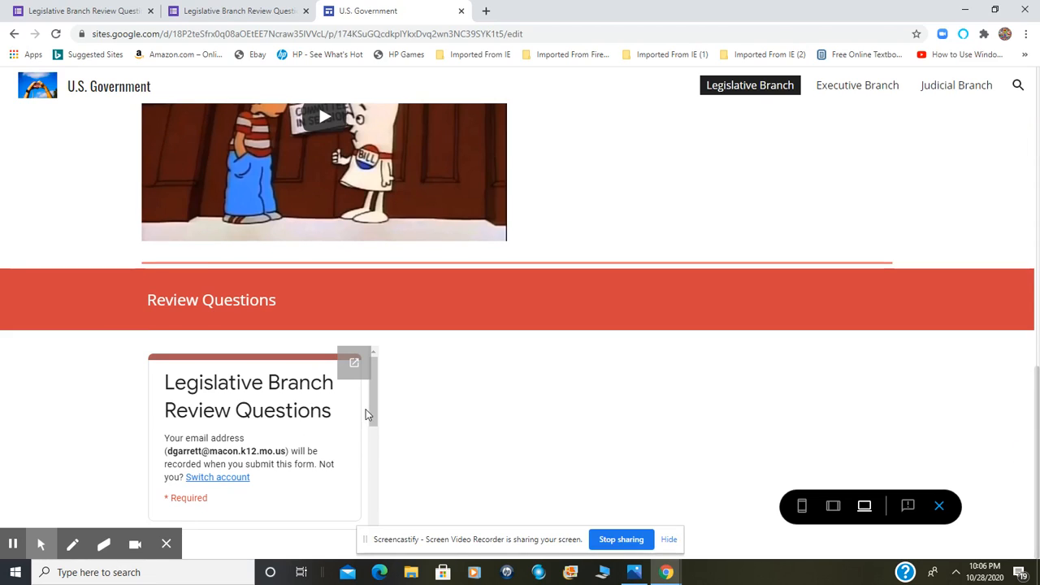
click(351, 364)
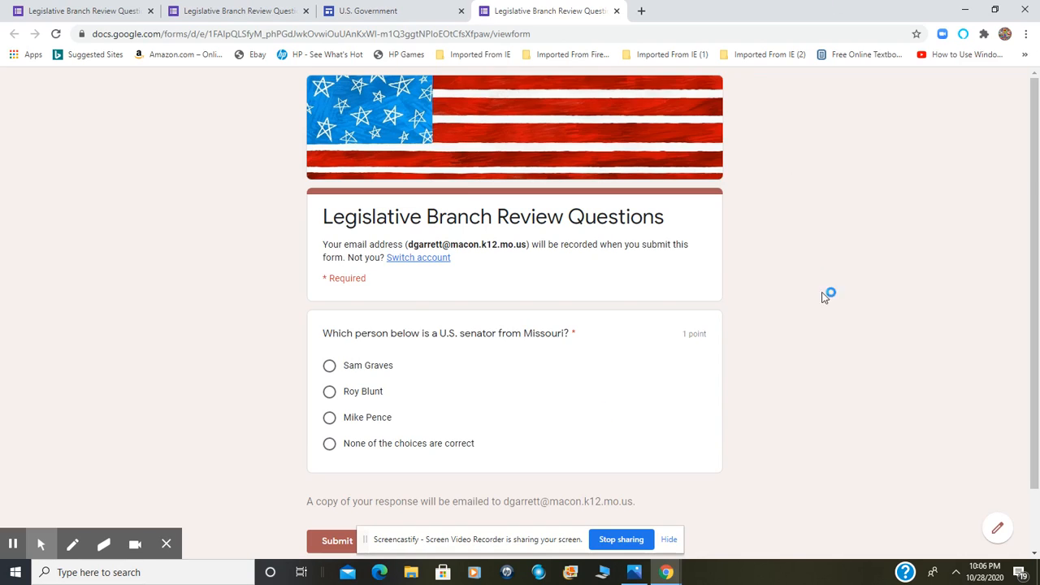
drag(1037, 268, 1038, 400)
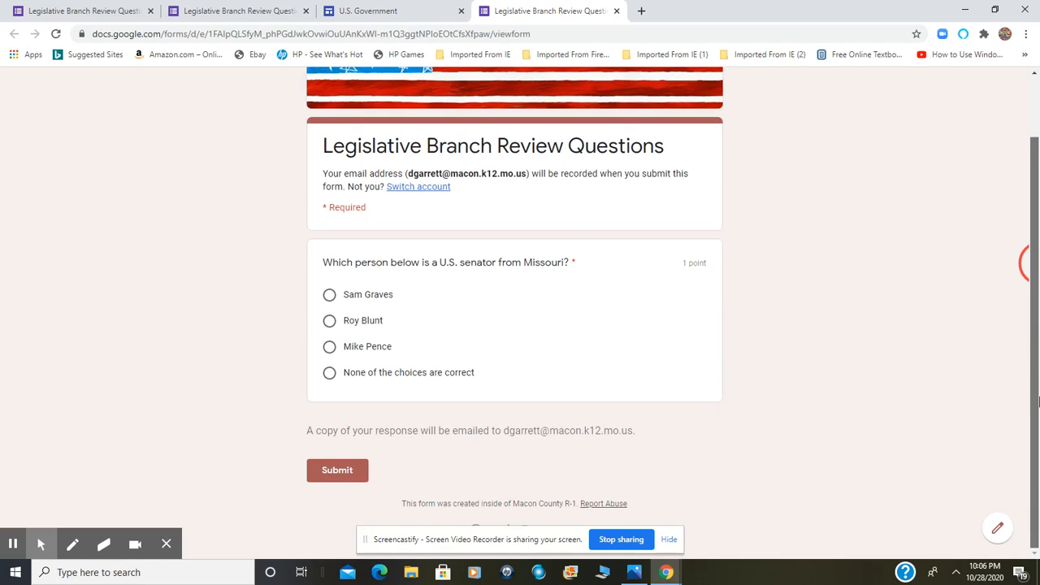
drag(1037, 351, 1037, 294)
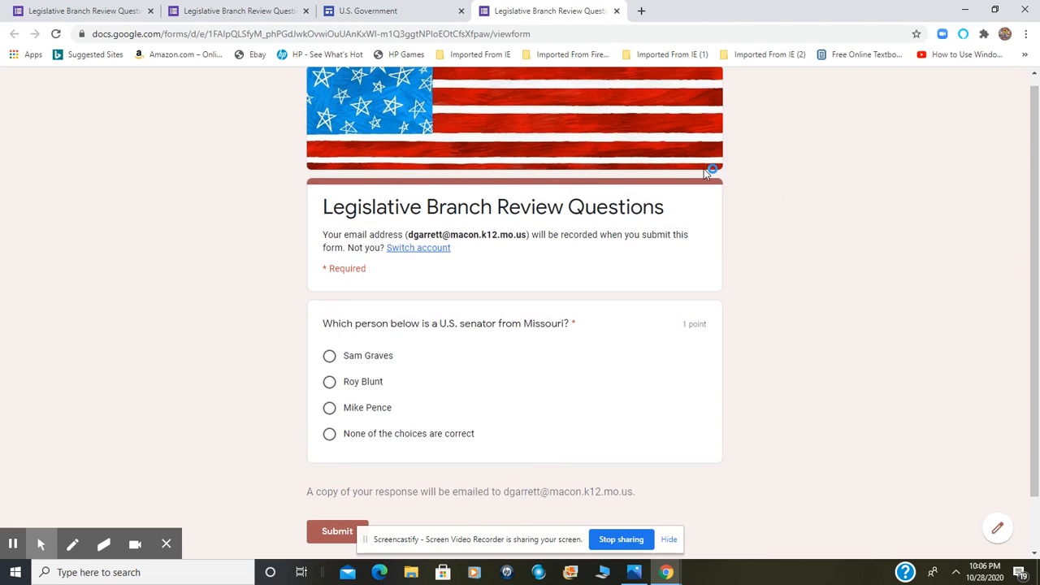
click(617, 10)
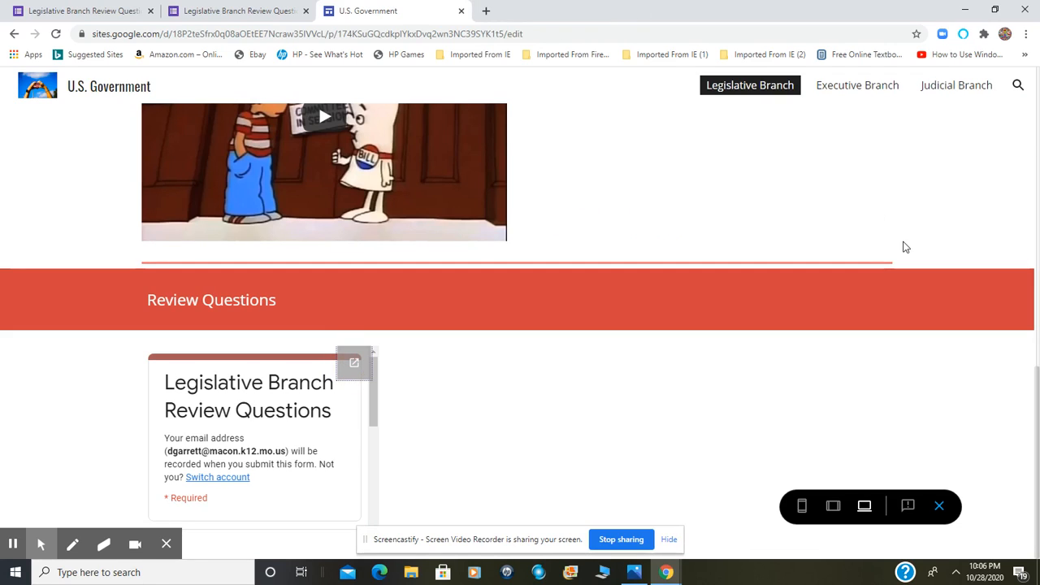
Exit the site preview and clear the Windows update notification by choosing to restart tonight
drag(1038, 428, 1038, 428)
click(939, 507)
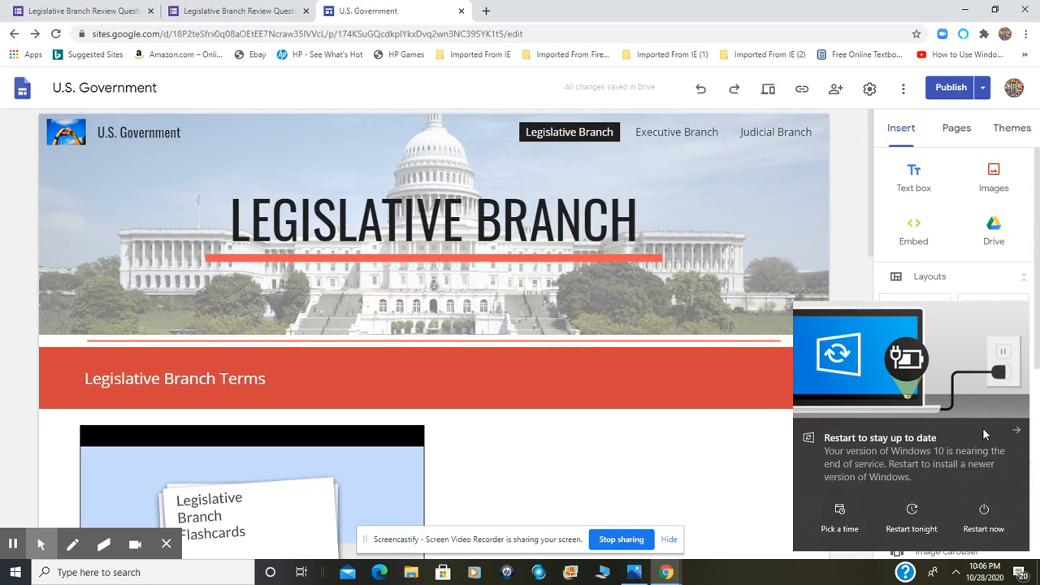
click(927, 521)
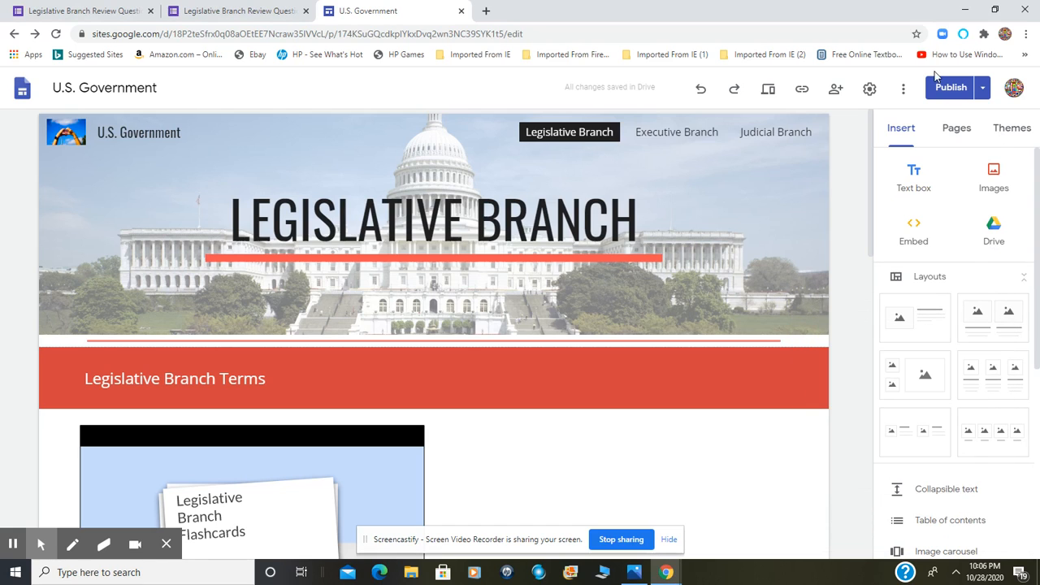